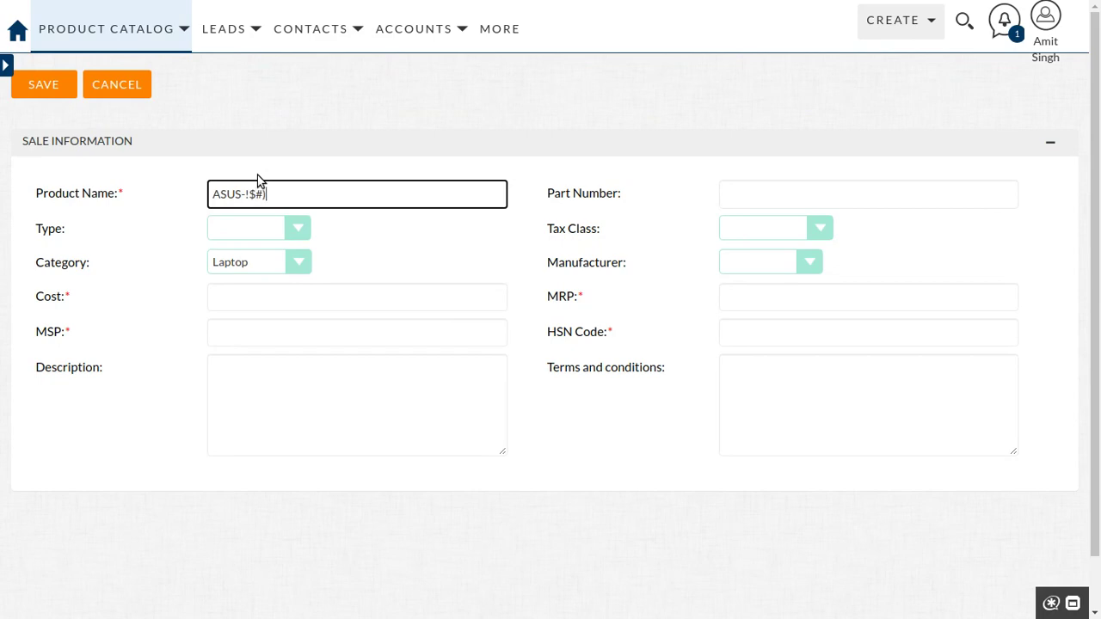
# Step: Correct the product name to ASUS-1430 and enter AS768694757 as the part number
pyautogui.press('BackSpace')
pyautogui.press('BackSpace')
pyautogui.press('BackSpace')
pyautogui.press('BackSpace')
pyautogui.write('1430')
pyautogui.press('Tab')
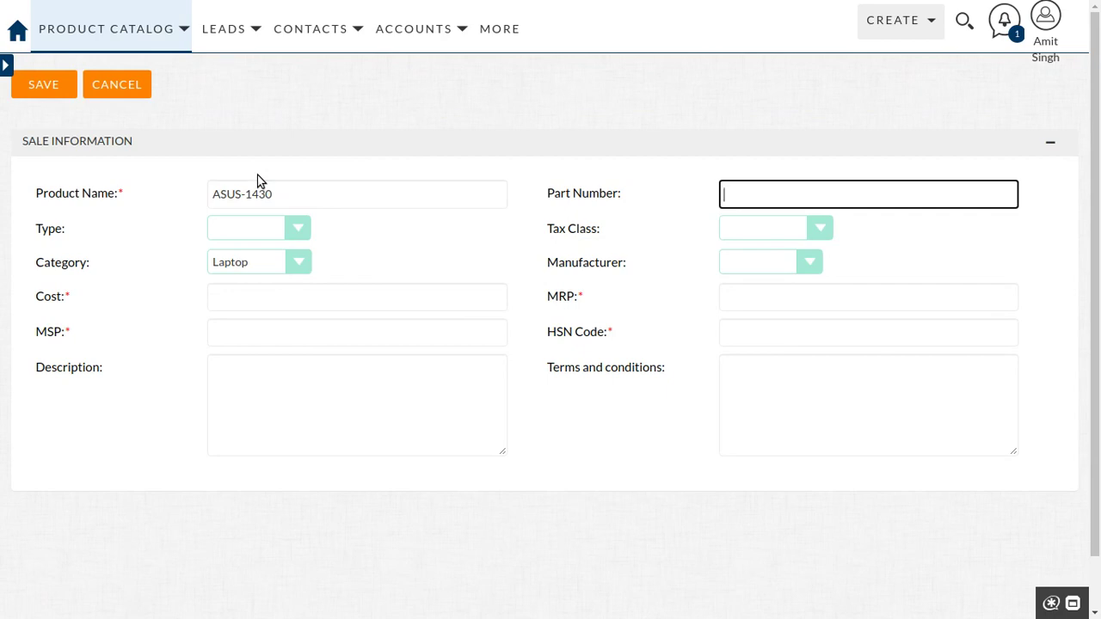
pyautogui.write('AS768694757')
# Step: Classify the product as Hardware type, Taxable tax class, Asus manufacturer and Laptop category
pyautogui.click(228, 229)
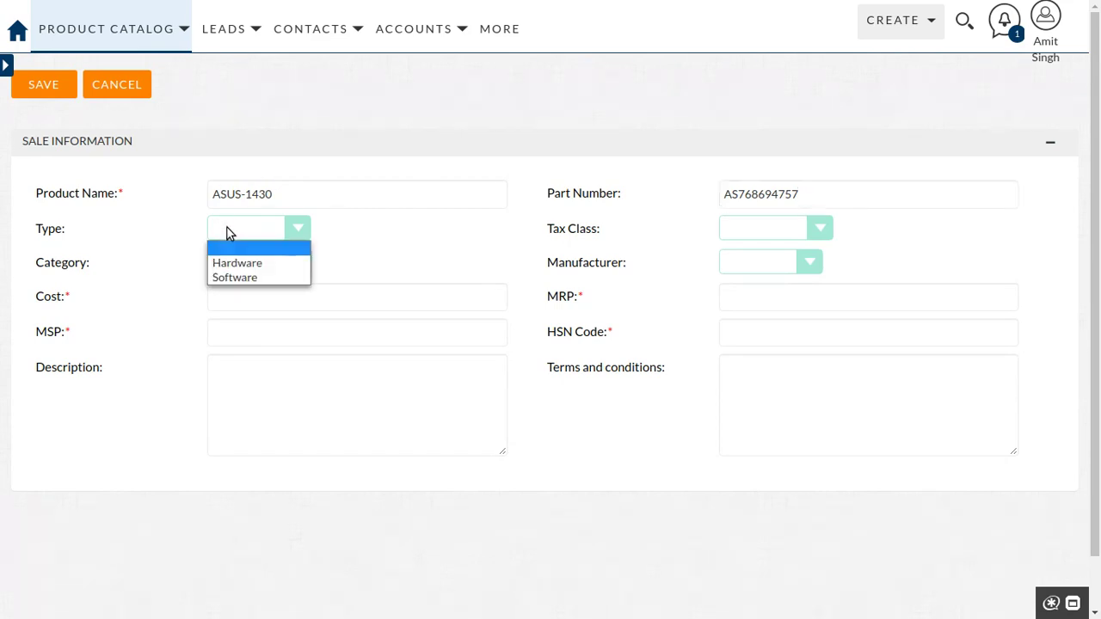
pyautogui.click(252, 264)
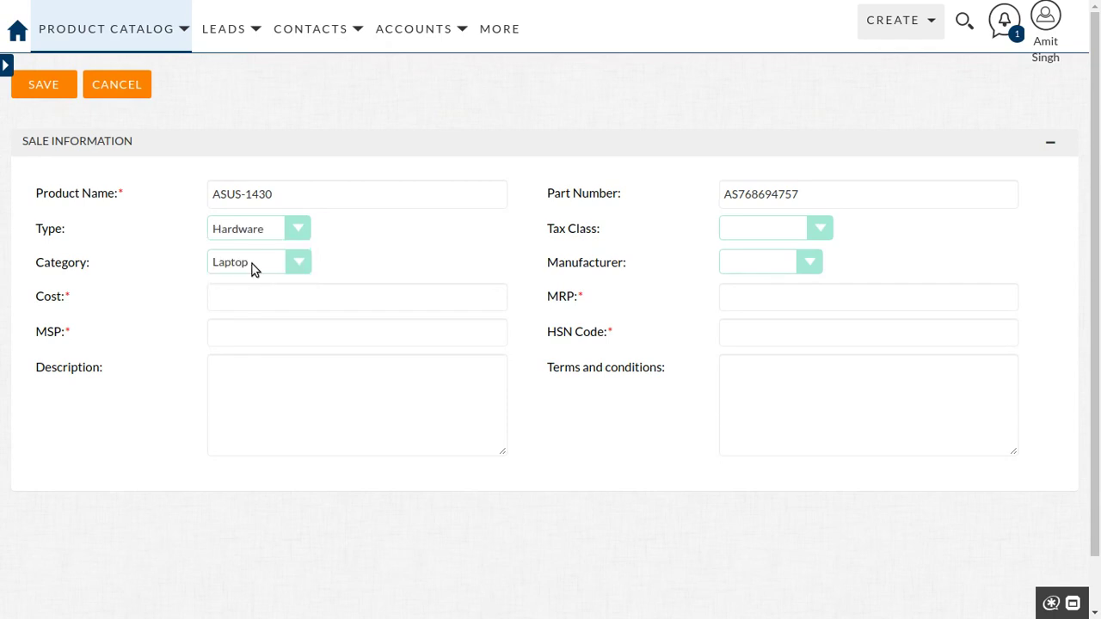
pyautogui.click(817, 228)
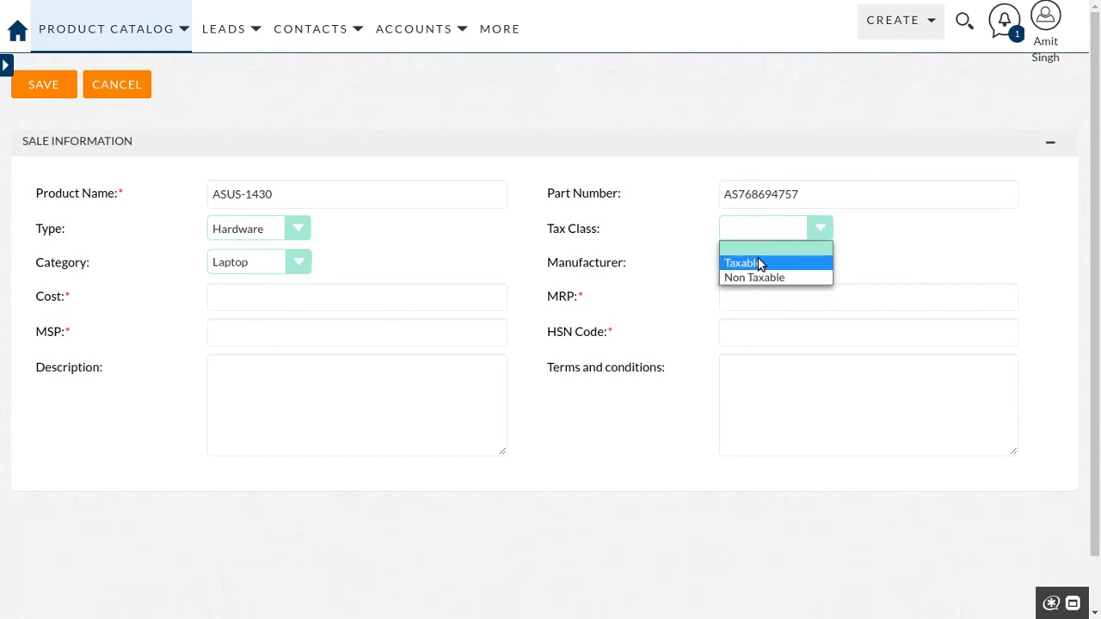
pyautogui.click(759, 263)
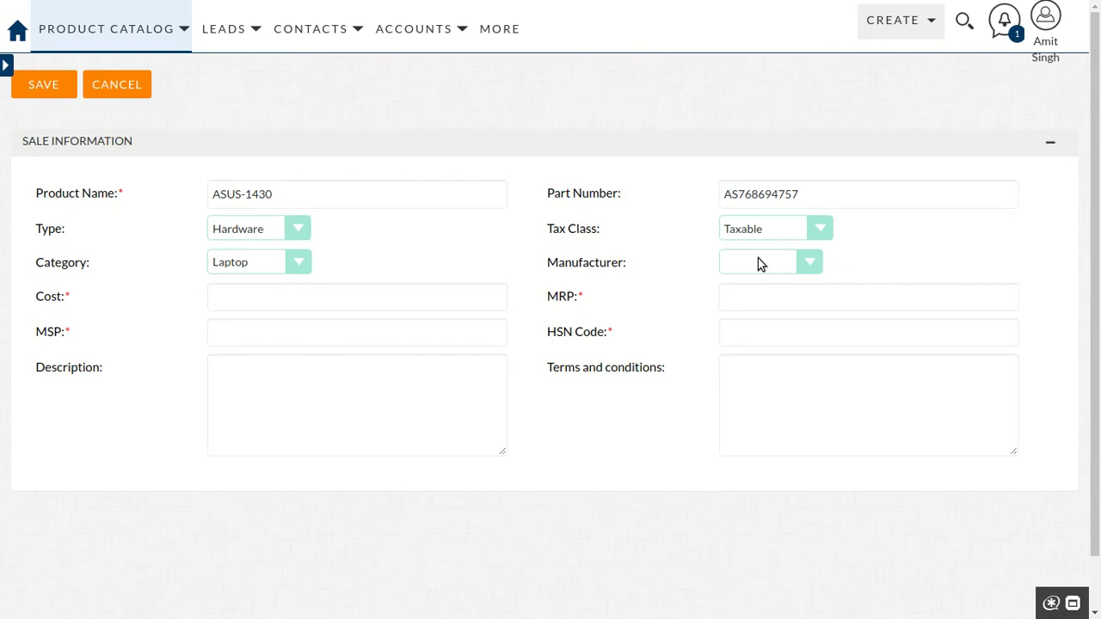
pyautogui.click(759, 264)
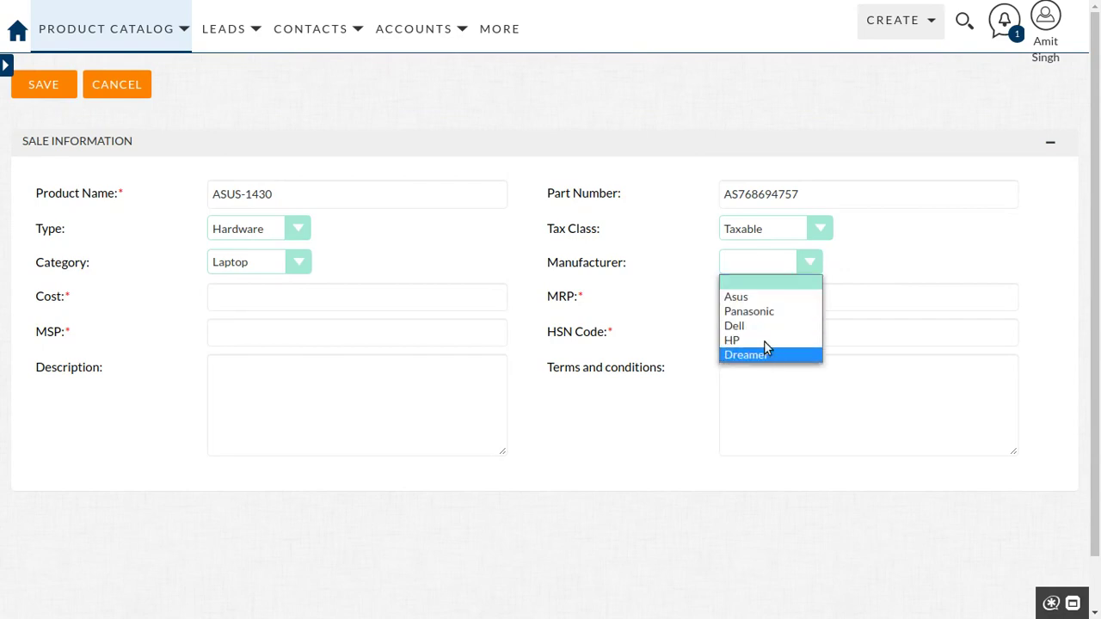
pyautogui.click(747, 296)
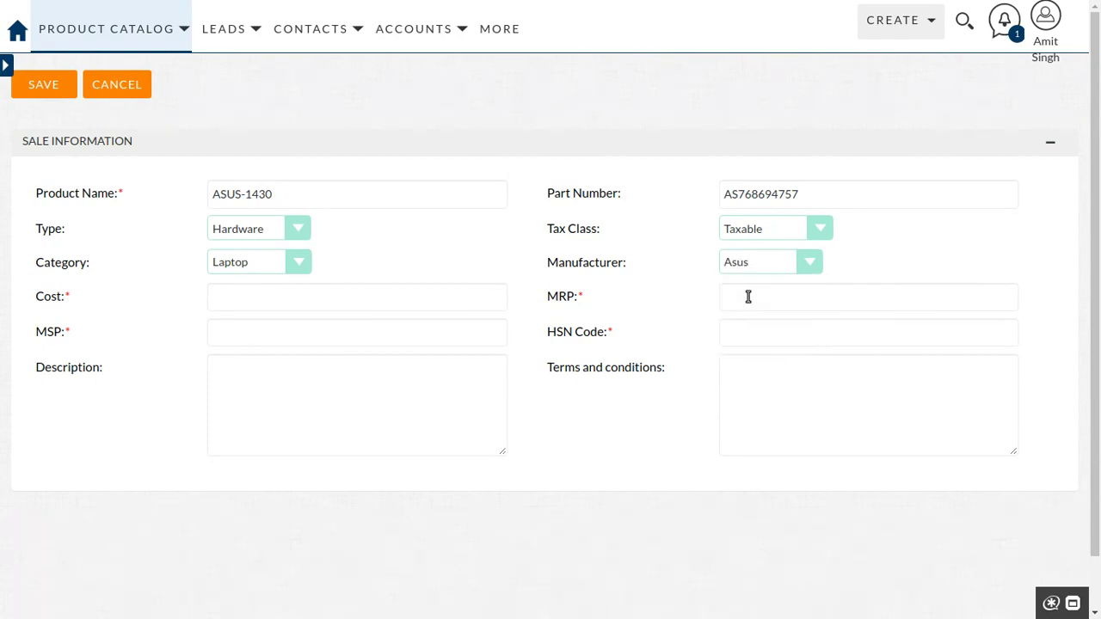
pyautogui.click(279, 260)
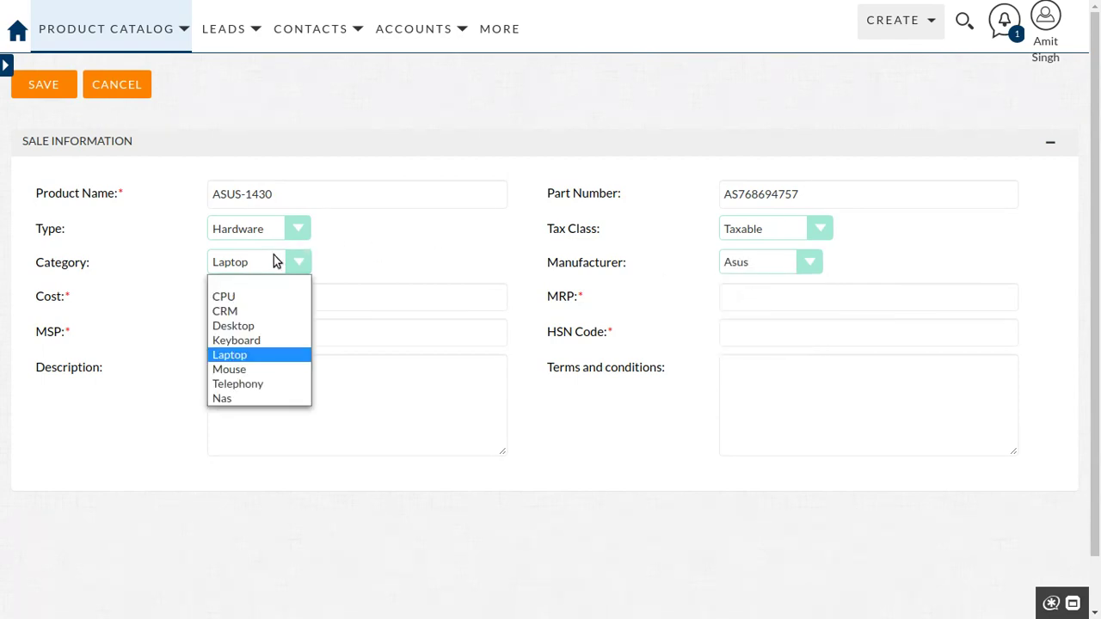
pyautogui.click(244, 356)
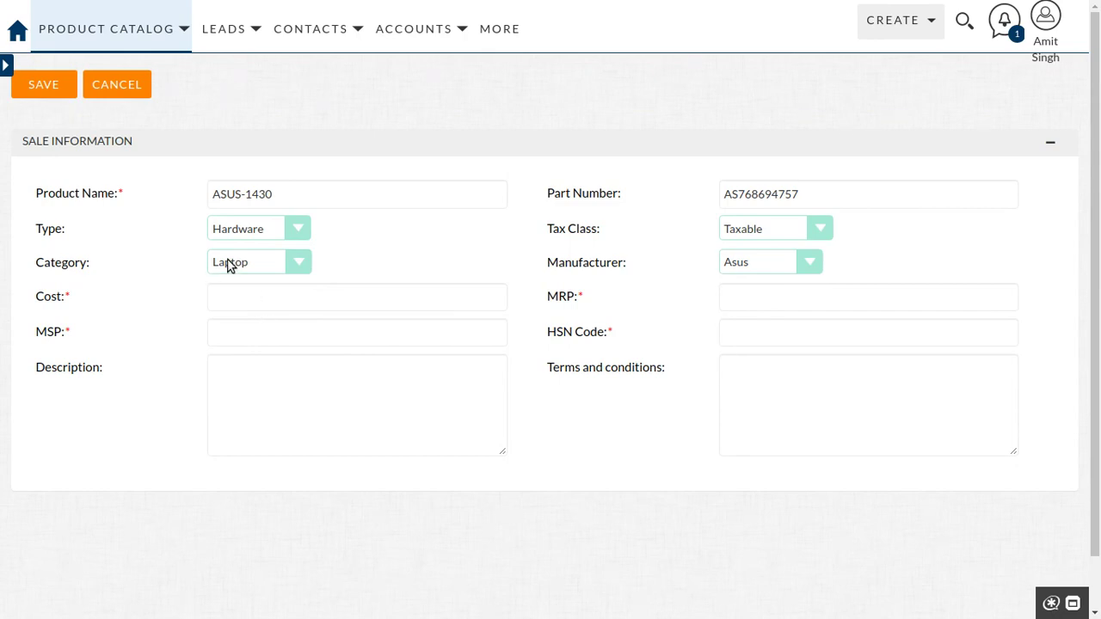
pyautogui.click(242, 300)
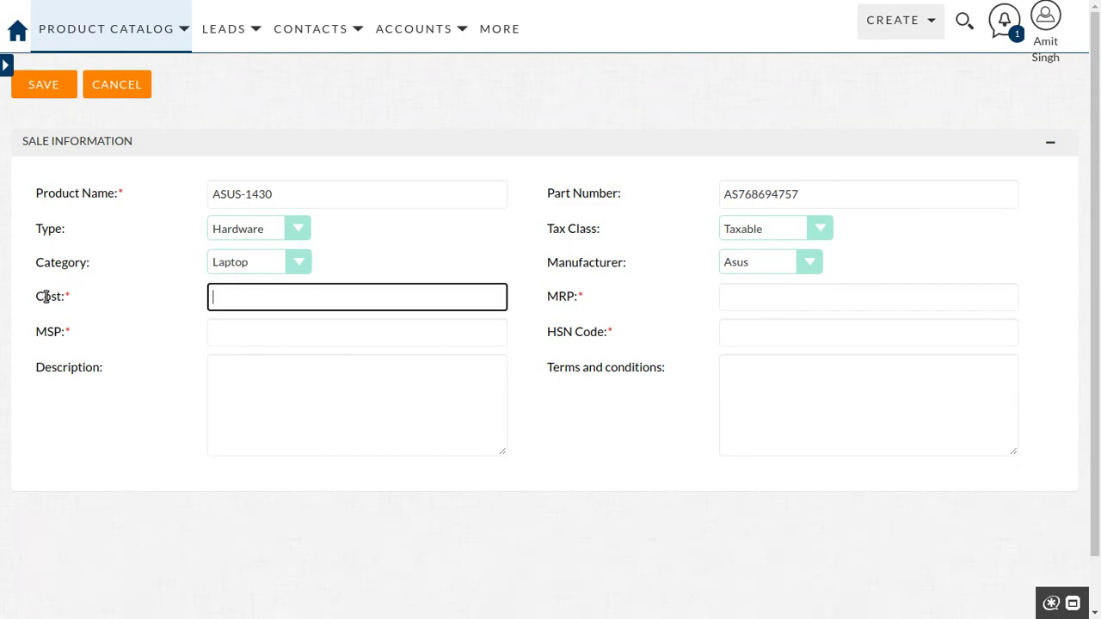
pyautogui.click(575, 301)
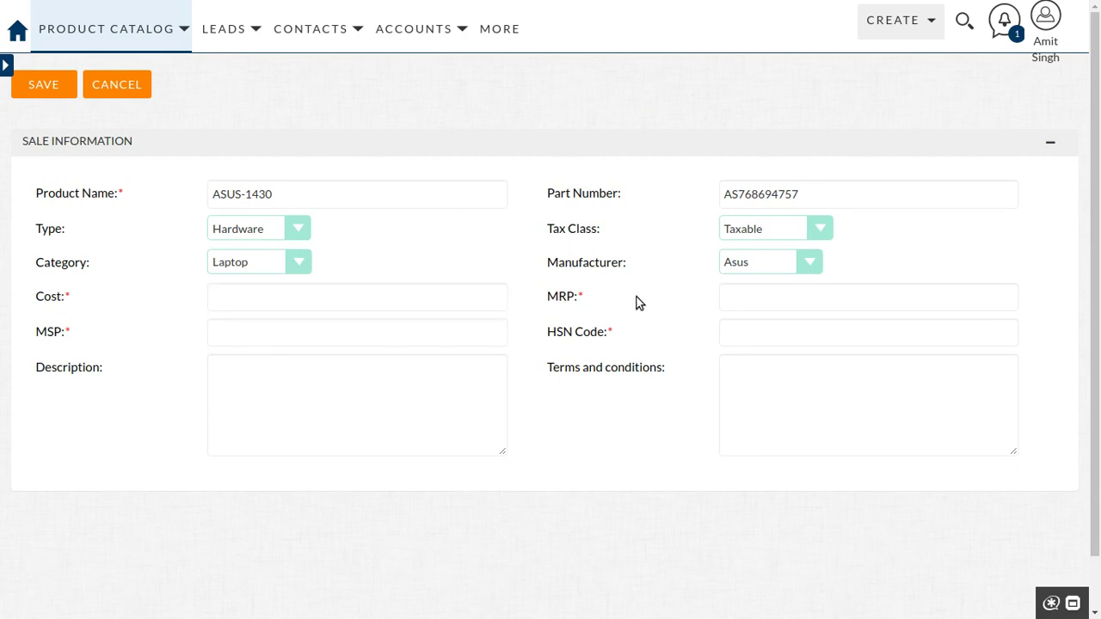
pyautogui.click(774, 294)
pyautogui.click(349, 334)
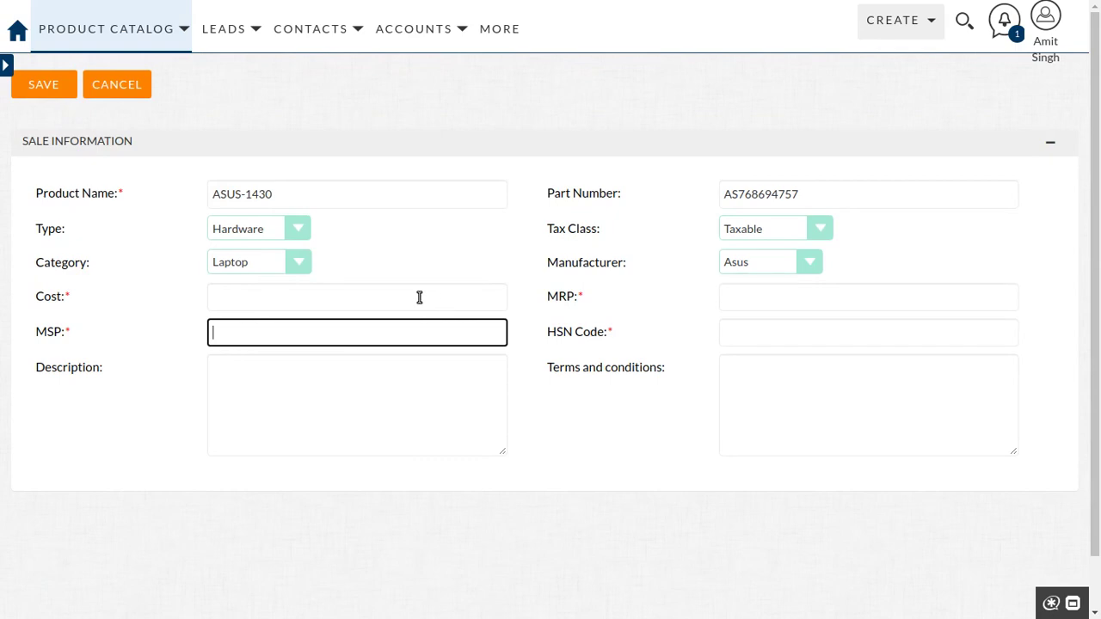
# Step: Switch to the CRM presentation, read the slide defining cost price, MRP and MSP, and return to the product form
pyautogui.hotkey('alt', 'Tab')
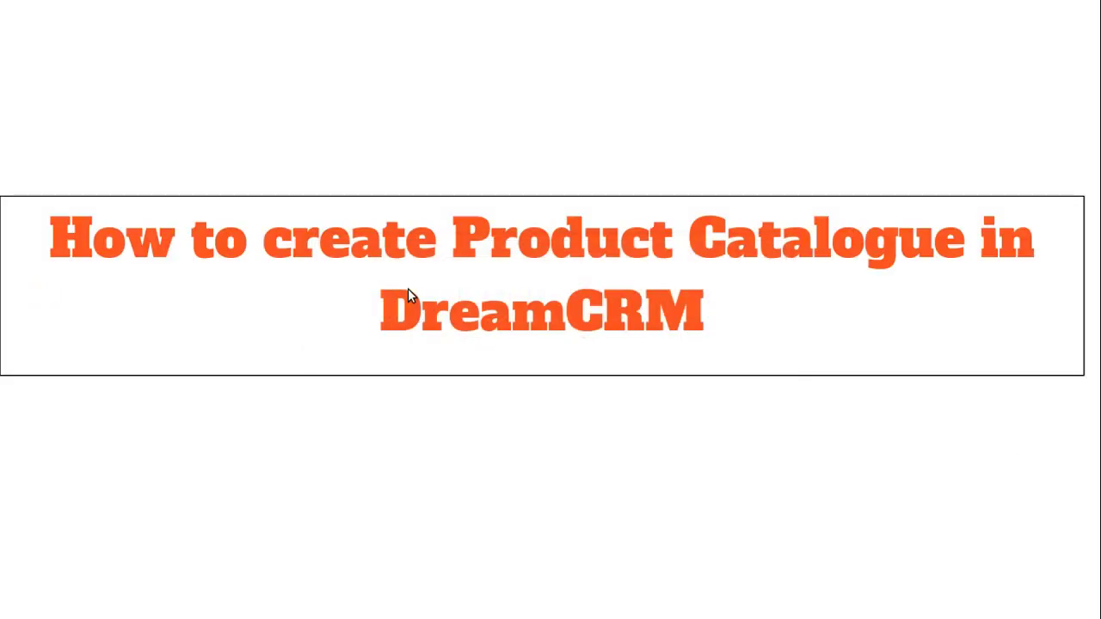
pyautogui.press('Right')
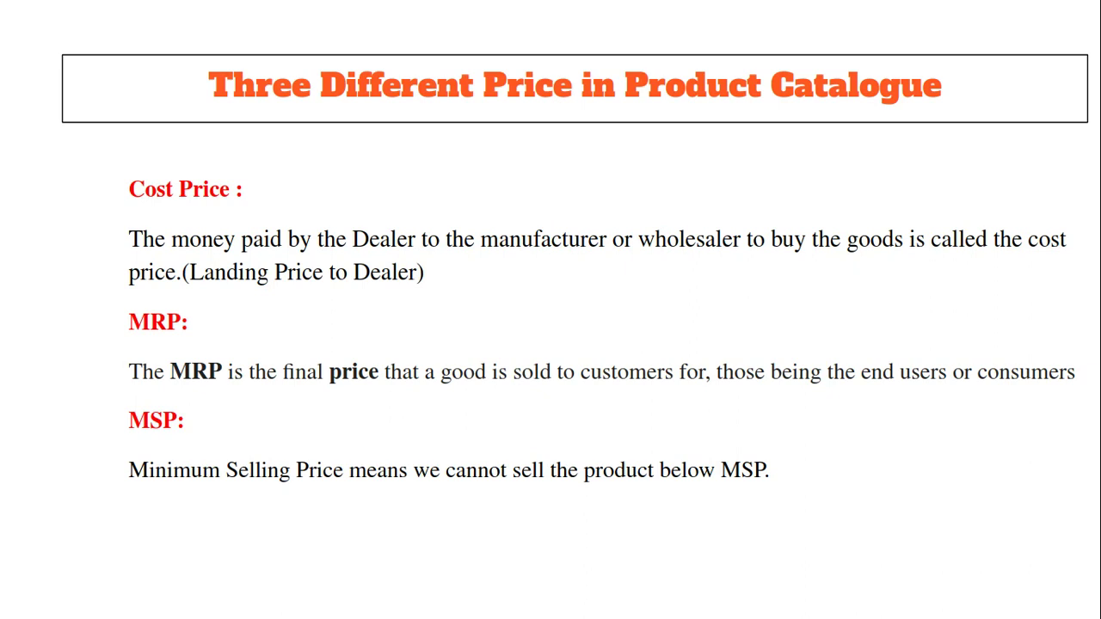
pyautogui.hotkey('alt', 'Tab')
pyautogui.hotkey('alt', 'Tab')
pyautogui.hotkey('alt', 'Tab')
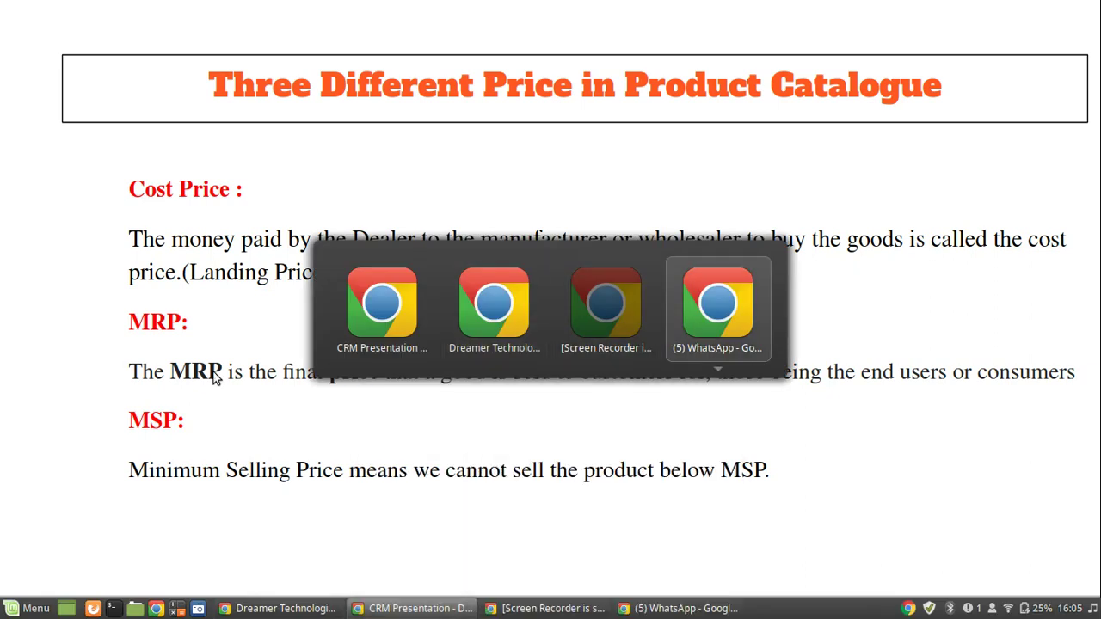
pyautogui.hotkey('alt', 'Tab')
pyautogui.hotkey('alt', 'Tab')
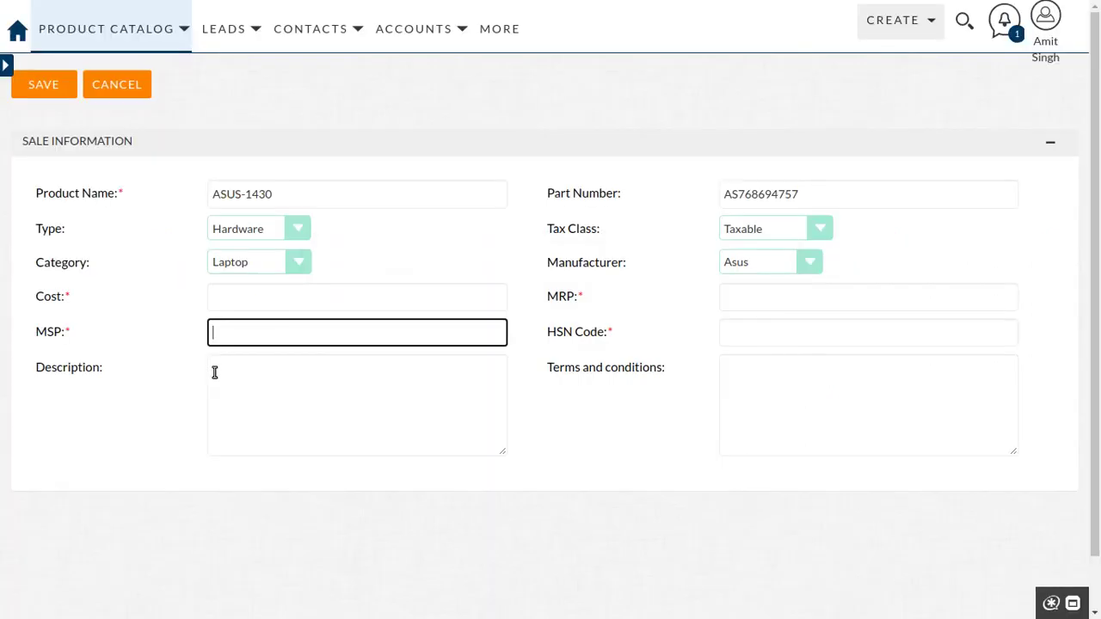
# Step: Set the product's cost to 25000, MRP to 30000 and MSP to 27500
pyautogui.click(260, 297)
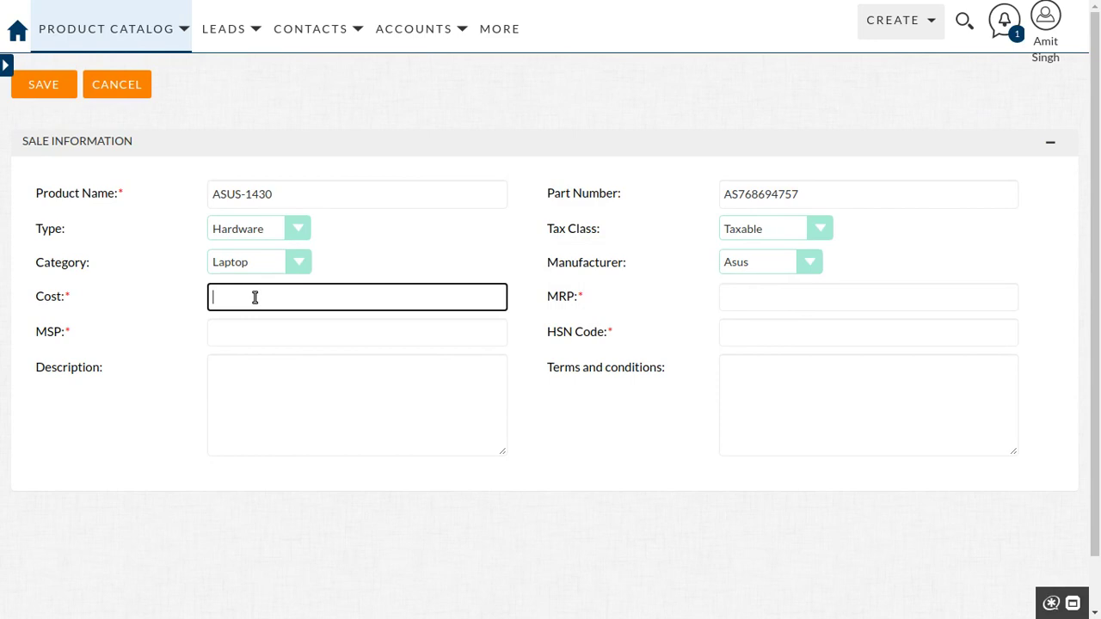
pyautogui.write('25000')
pyautogui.press('Tab')
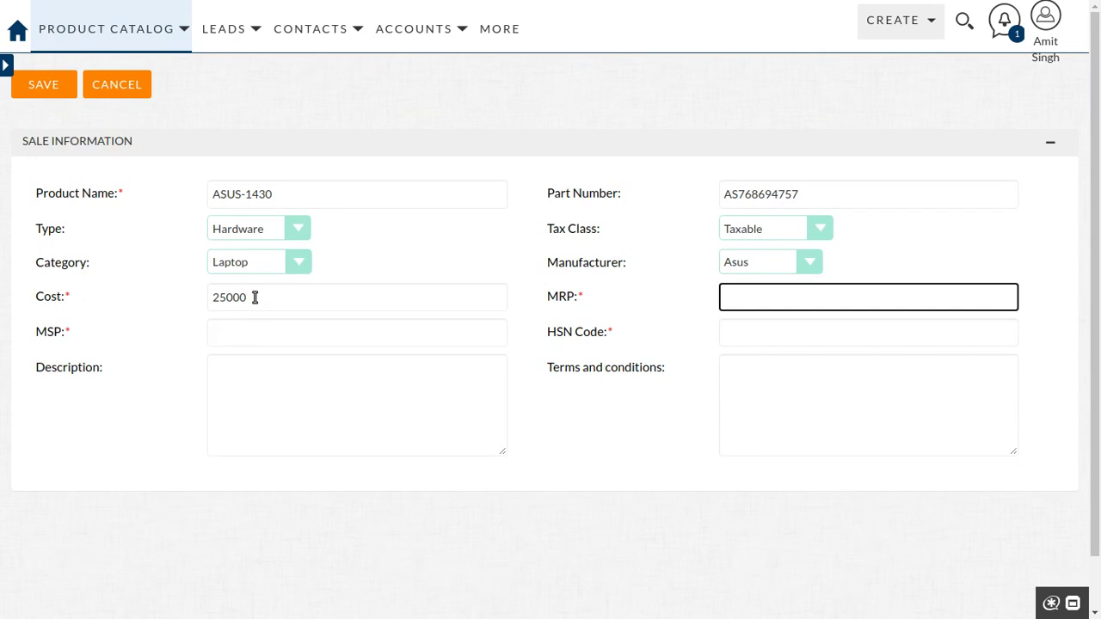
pyautogui.write('30000')
pyautogui.press('Tab')
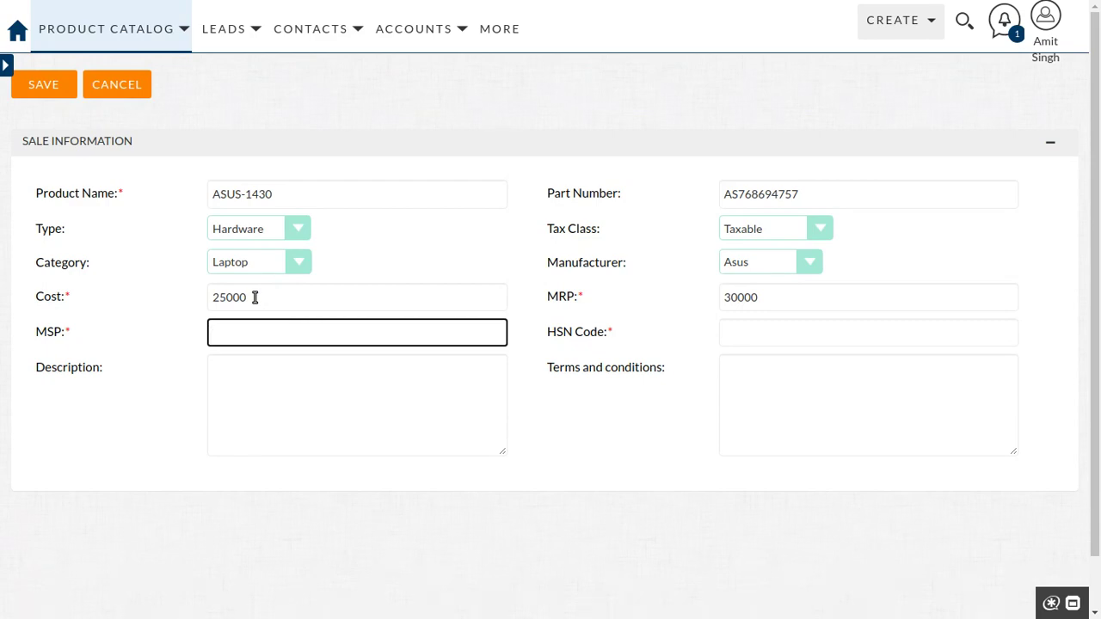
pyautogui.write('27500')
pyautogui.press('Tab')
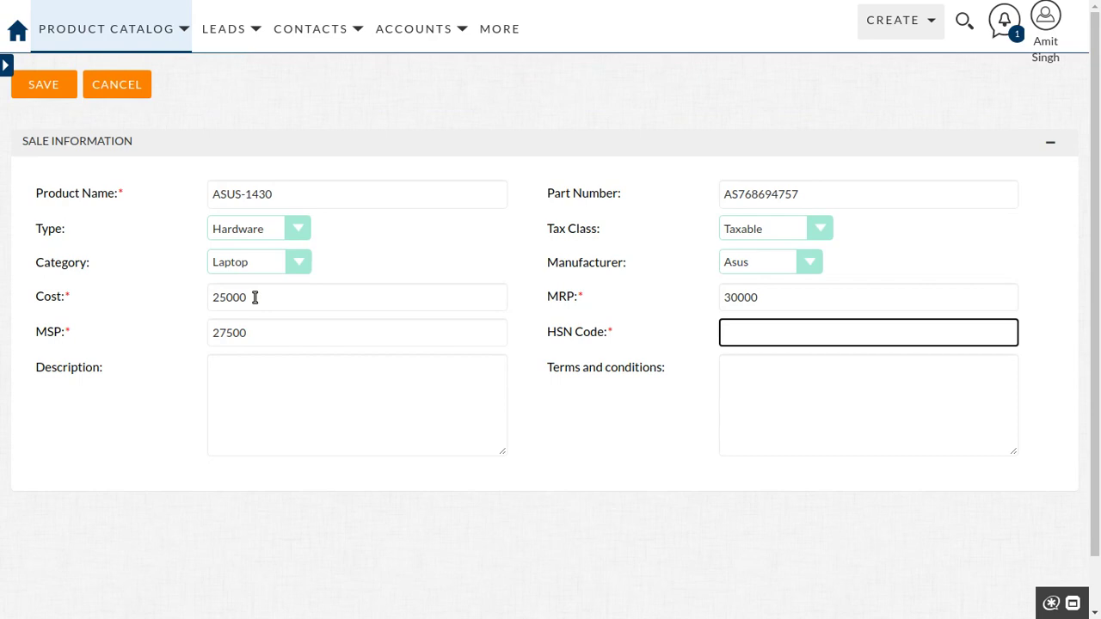
# Step: Enter HSN code ASUS1430 and the terms "1 Year Warranty Onsite Support.", and save the product
pyautogui.write('ASUS1430')
pyautogui.press('Tab')
pyautogui.press('Tab')
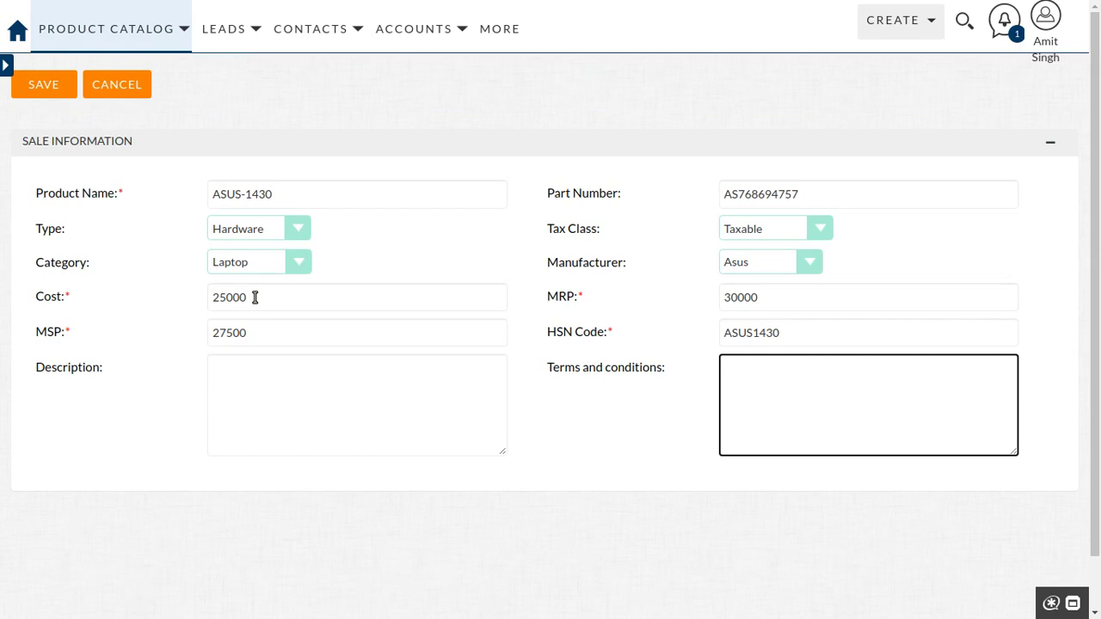
pyautogui.write('1 Year Warranty Onsite Support.')
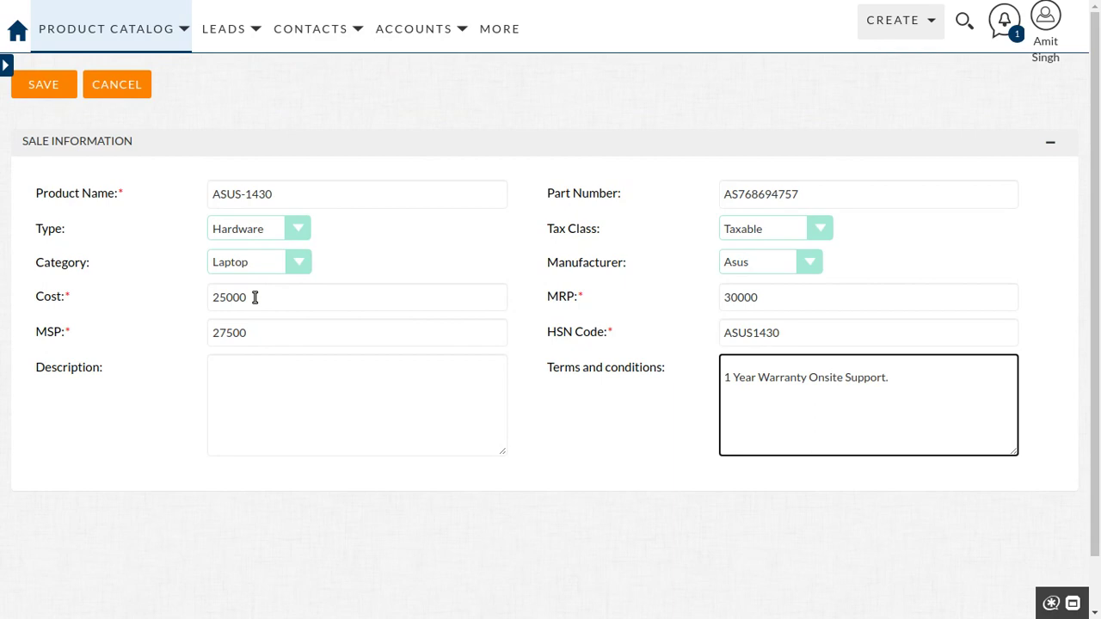
pyautogui.click(258, 395)
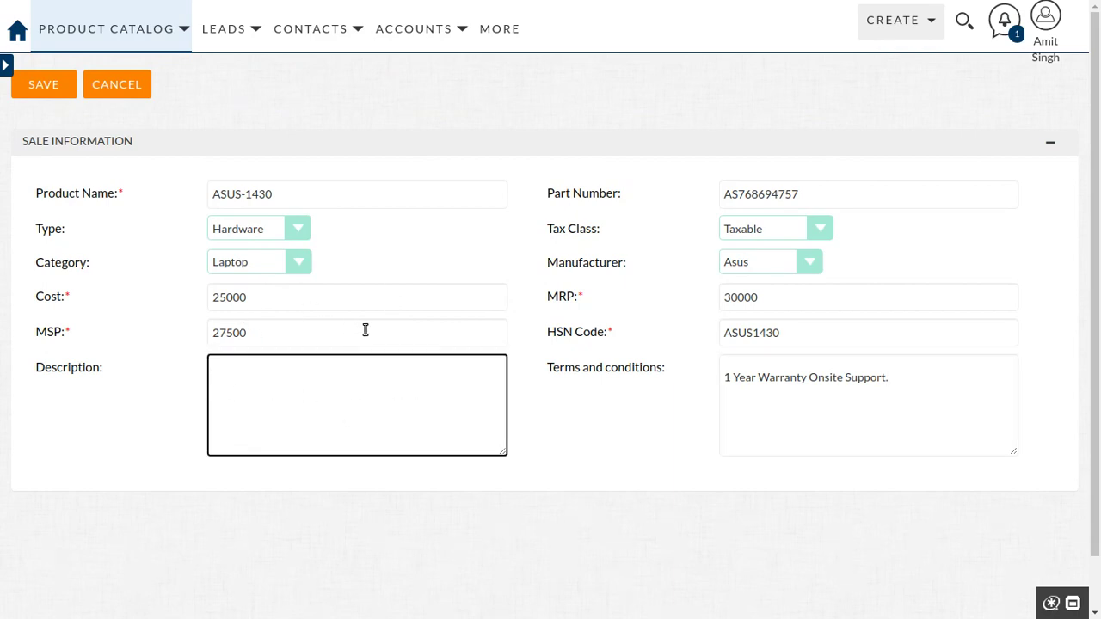
pyautogui.click(54, 88)
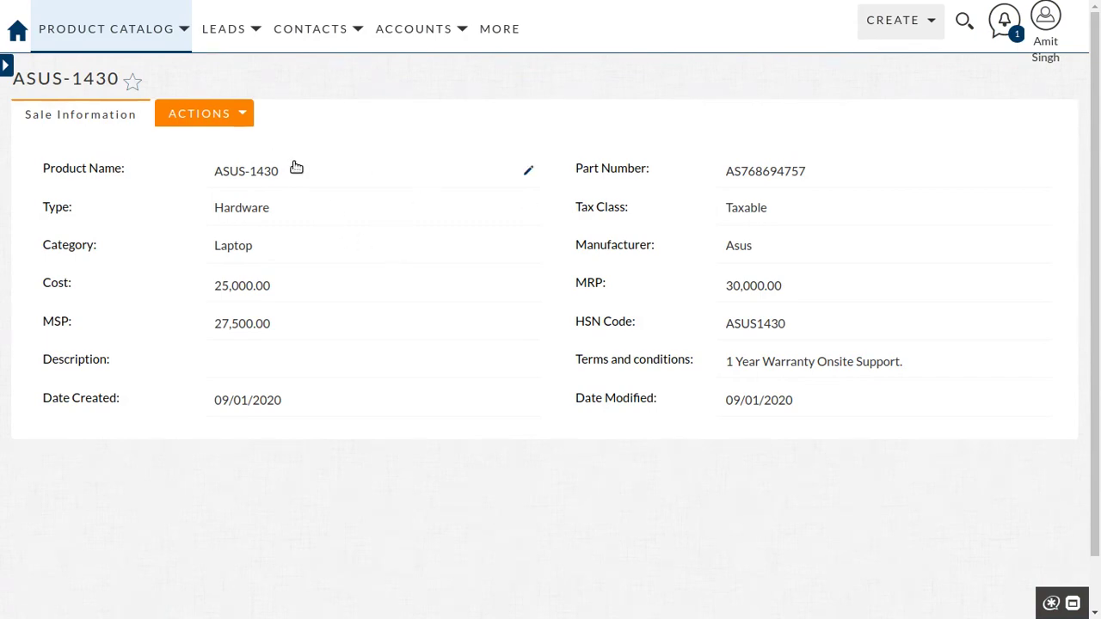
# Step: Start a new lead and look up "asu" to assign ASUS-1430 as its product
pyautogui.moveTo(147, 33)
pyautogui.moveTo(246, 42)
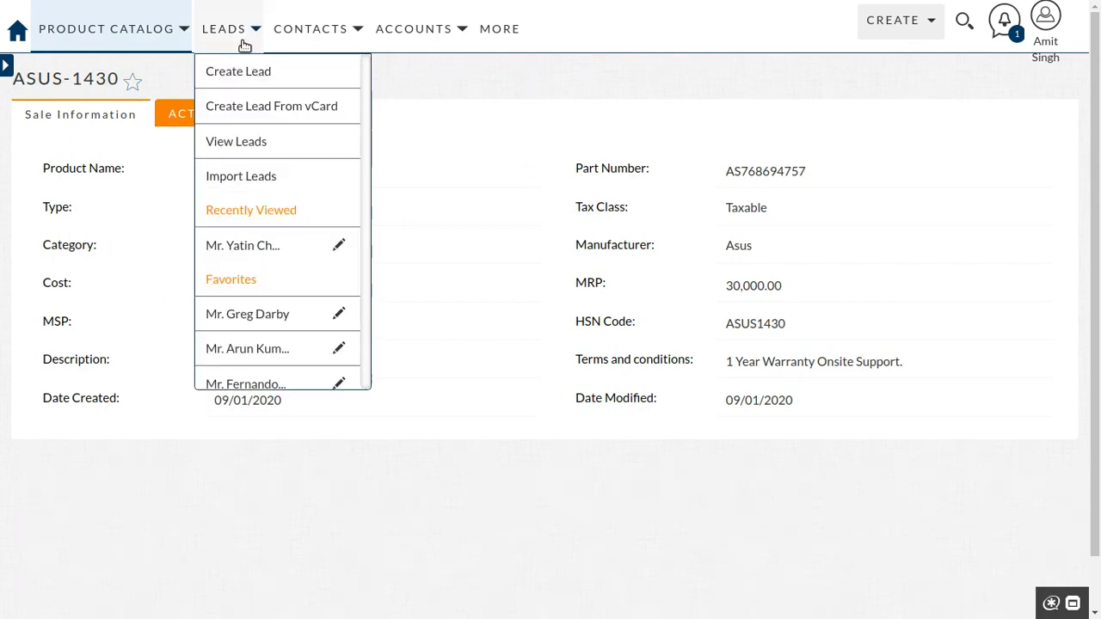
pyautogui.click(246, 74)
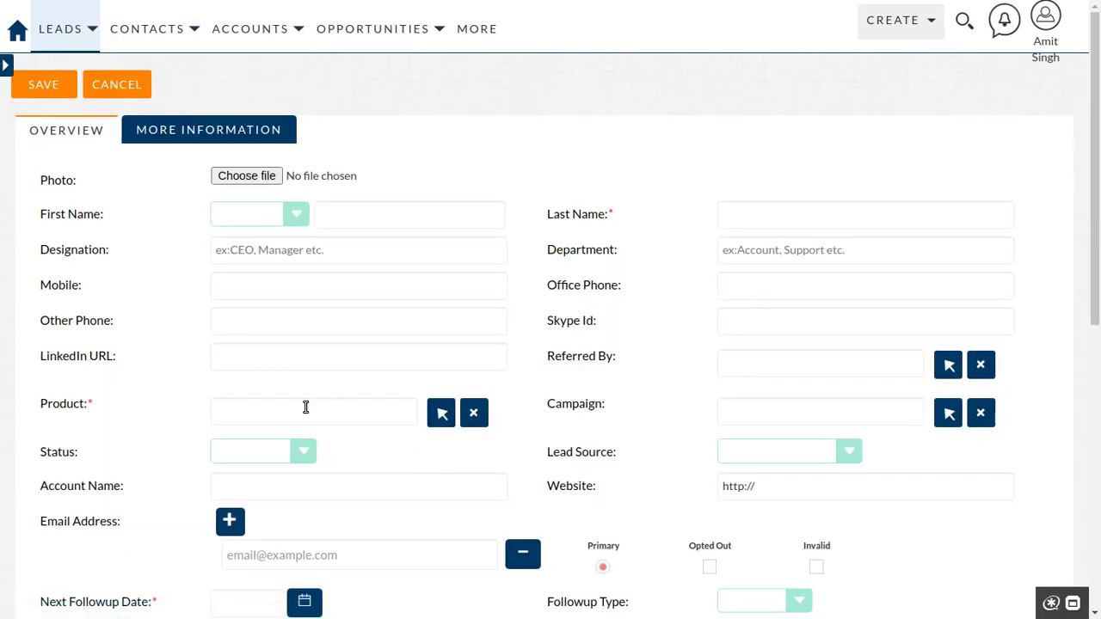
pyautogui.click(260, 413)
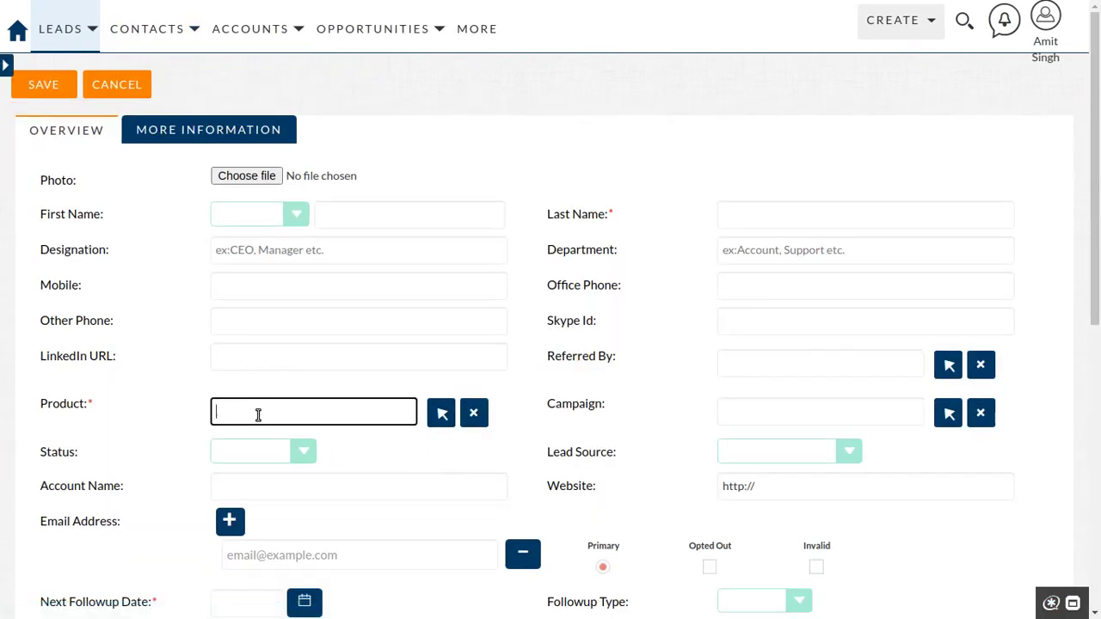
pyautogui.write('asu')
pyautogui.click(275, 438)
pyautogui.click(311, 414)
pyautogui.moveTo(312, 415); pyautogui.dragTo(189, 412)
# Step: Examine the product selection list and its search filters for the lead's product, and close the selection window
pyautogui.click(440, 415)
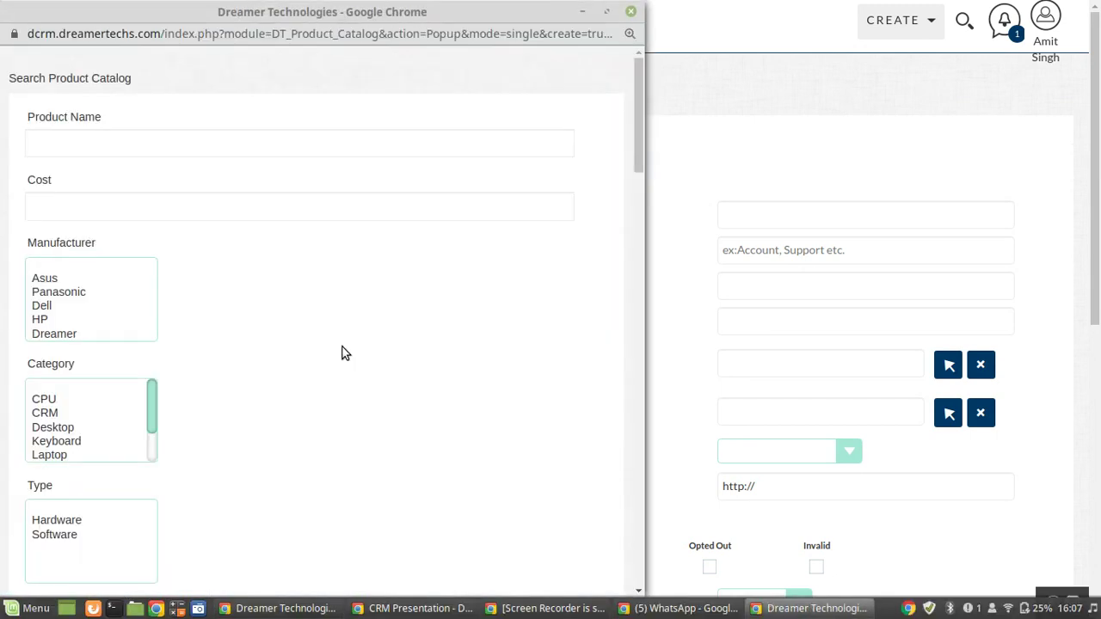
pyautogui.scroll(-10, 342, 352)
pyautogui.scroll(-1, 17, 283)
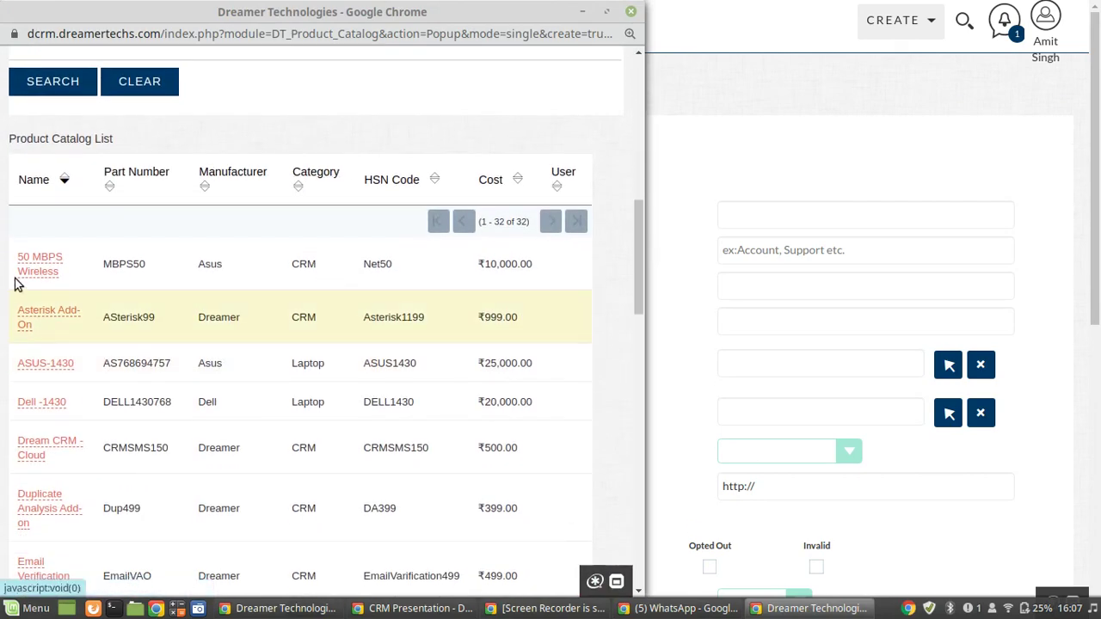
pyautogui.scroll(-7, 137, 263)
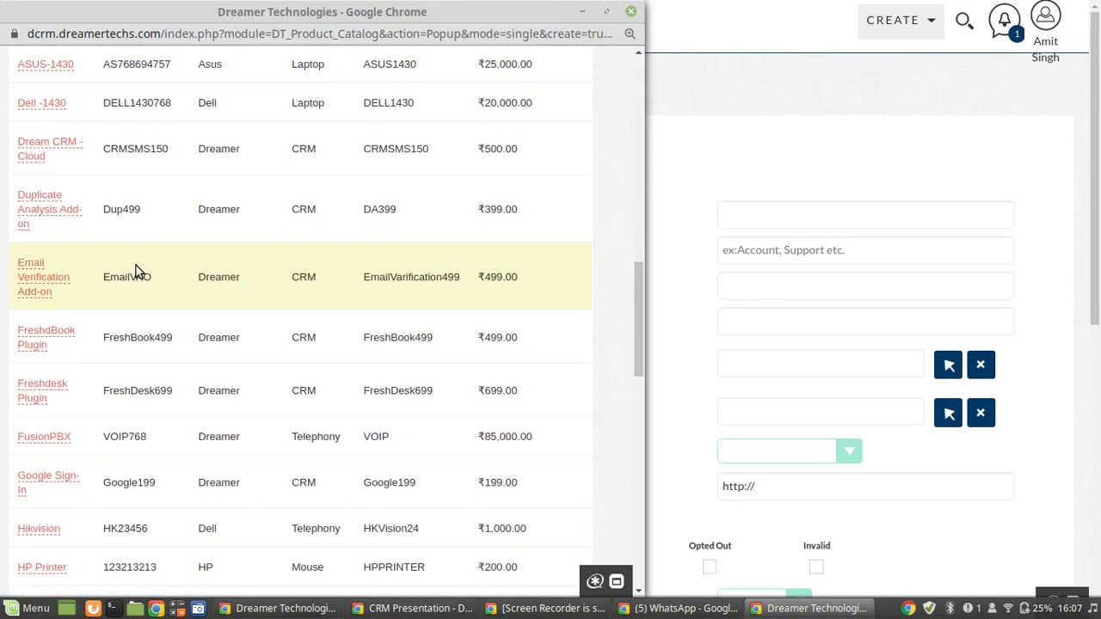
pyautogui.scroll(8, 135, 271)
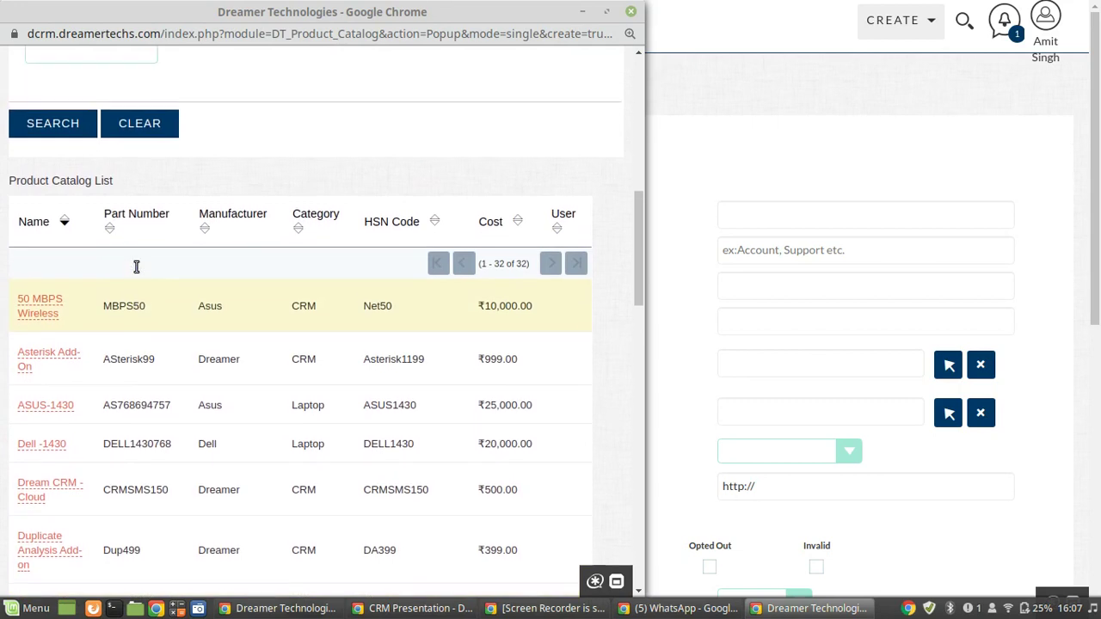
pyautogui.scroll(10, 134, 273)
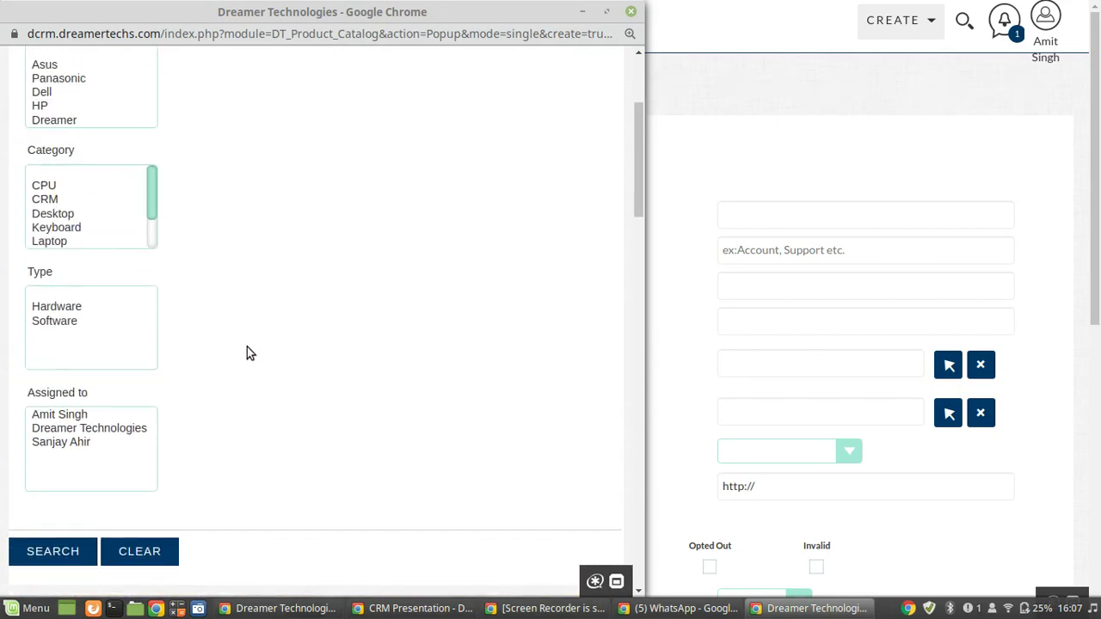
pyautogui.scroll(5, 247, 349)
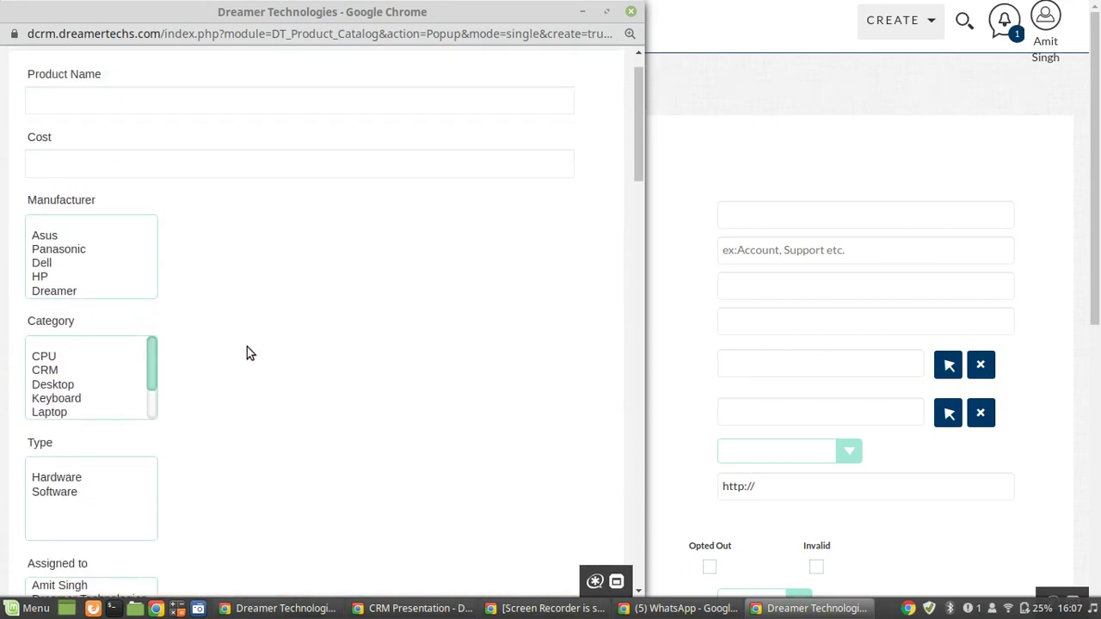
pyautogui.click(630, 11)
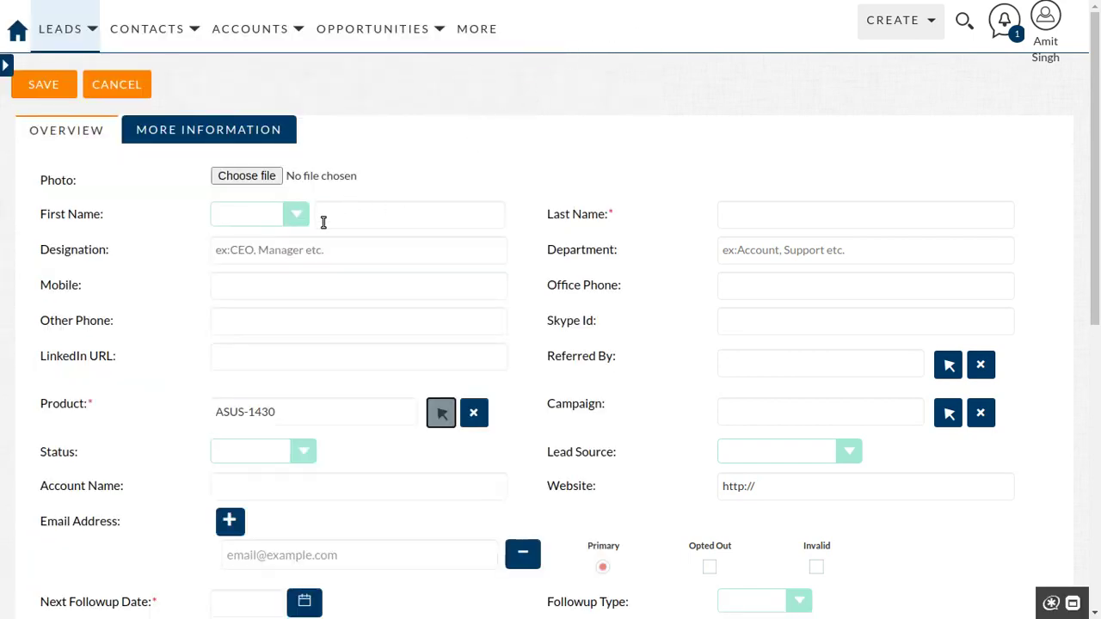
pyautogui.click(293, 411)
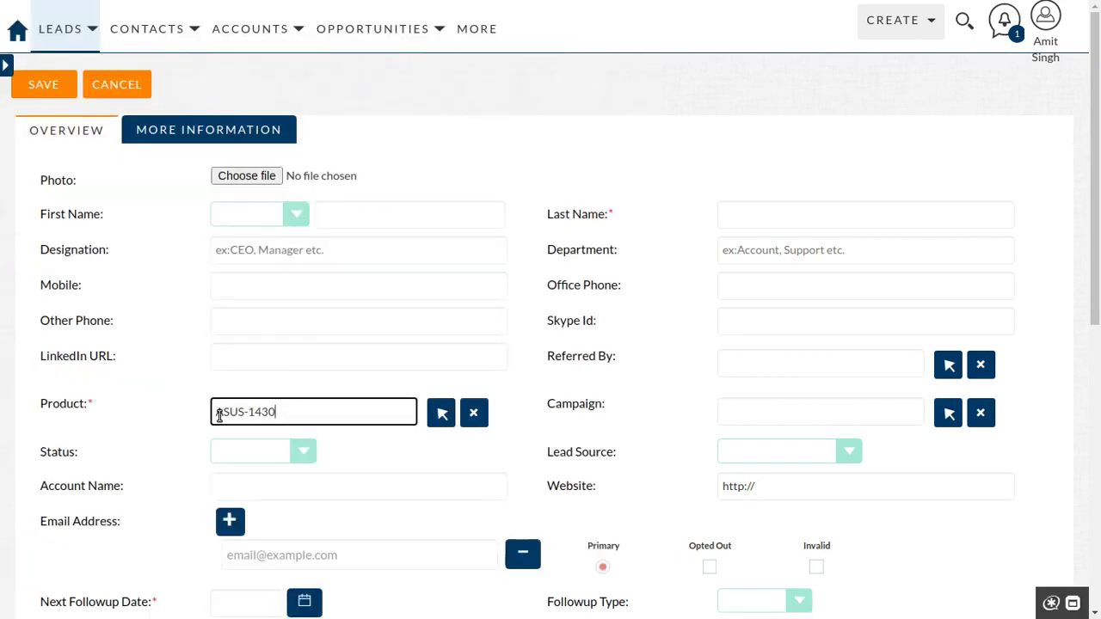
# Step: Leave the new lead without saving it and open the Products list
pyautogui.scroll(-3, 379, 403)
pyautogui.scroll(3, 378, 399)
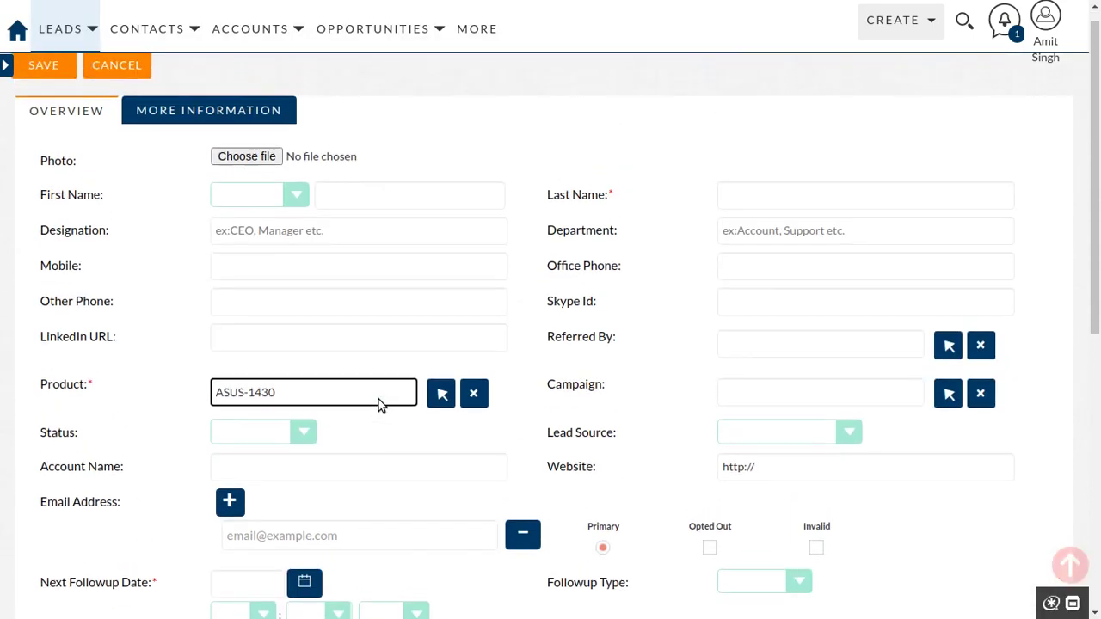
pyautogui.moveTo(477, 29)
pyautogui.click(506, 77)
pyautogui.click(679, 87)
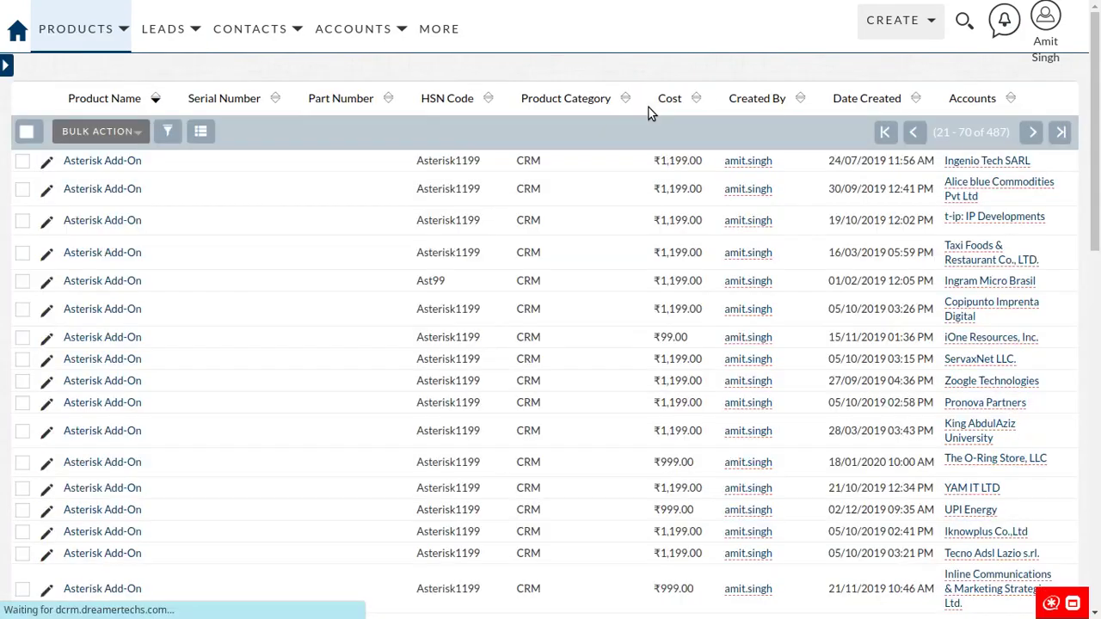
# Step: Start a new product record and select ASUS-1430 from the product catalog as its product name
pyautogui.moveTo(44, 14)
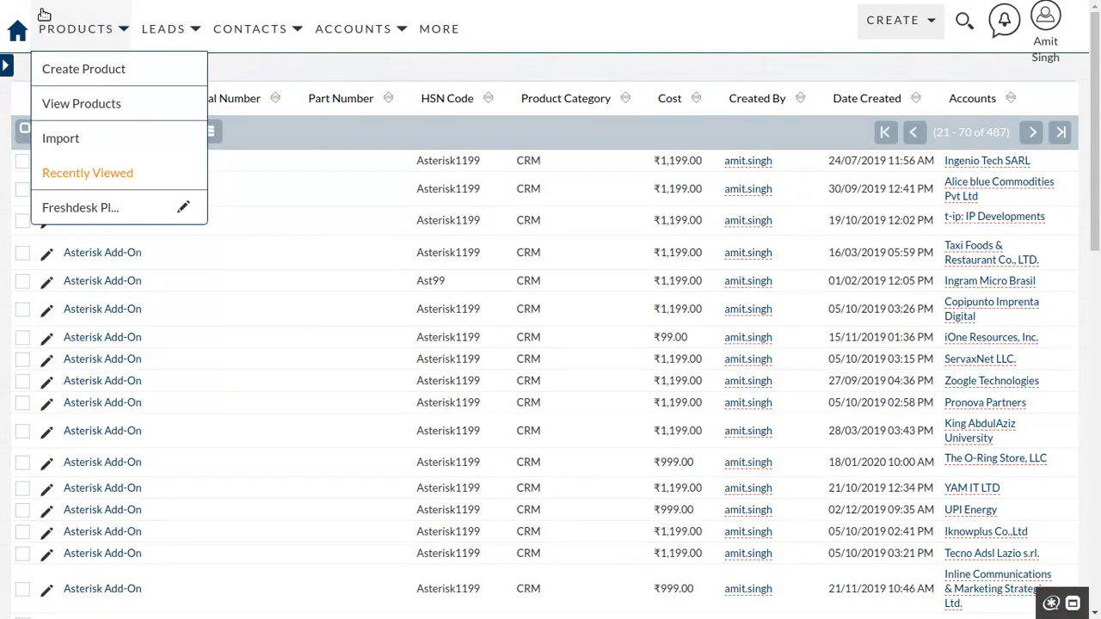
pyautogui.click(129, 136)
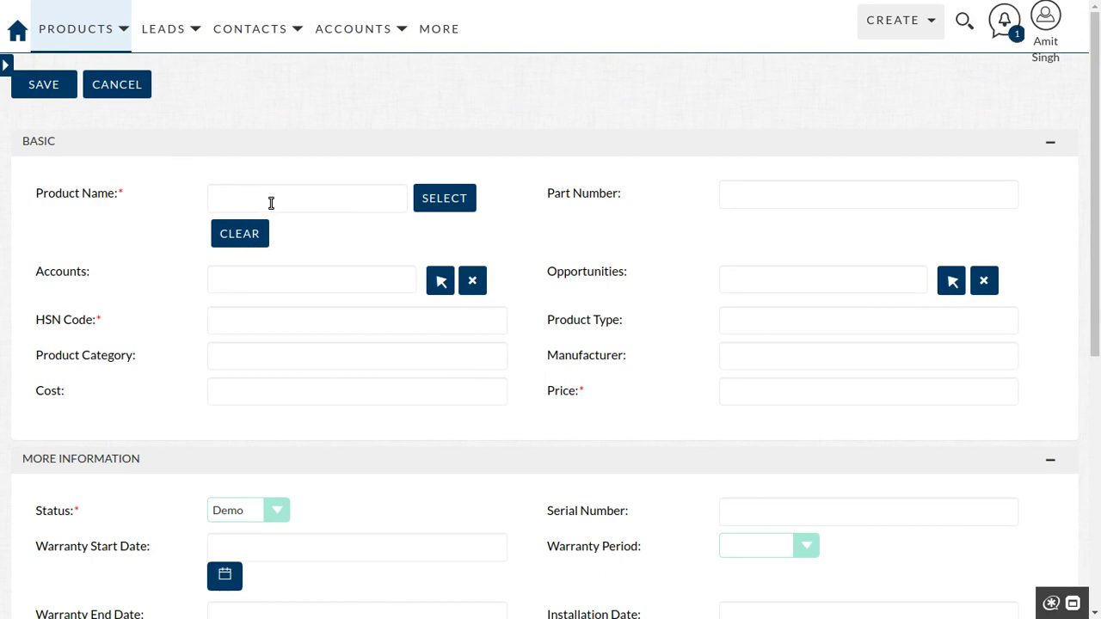
pyautogui.click(473, 199)
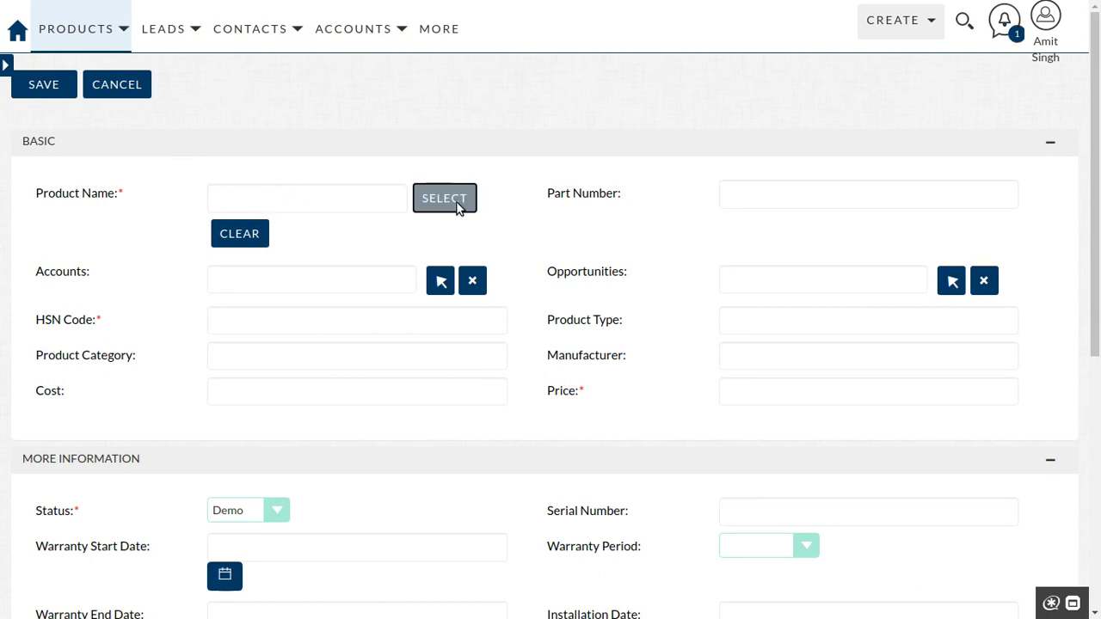
pyautogui.scroll(-8, 429, 239)
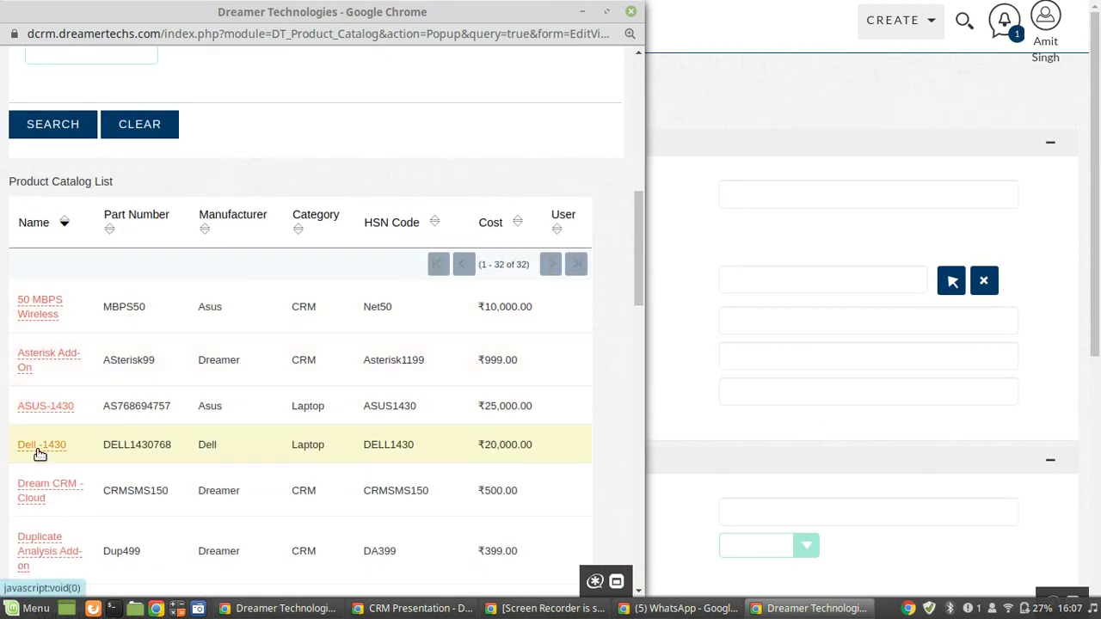
pyautogui.click(48, 407)
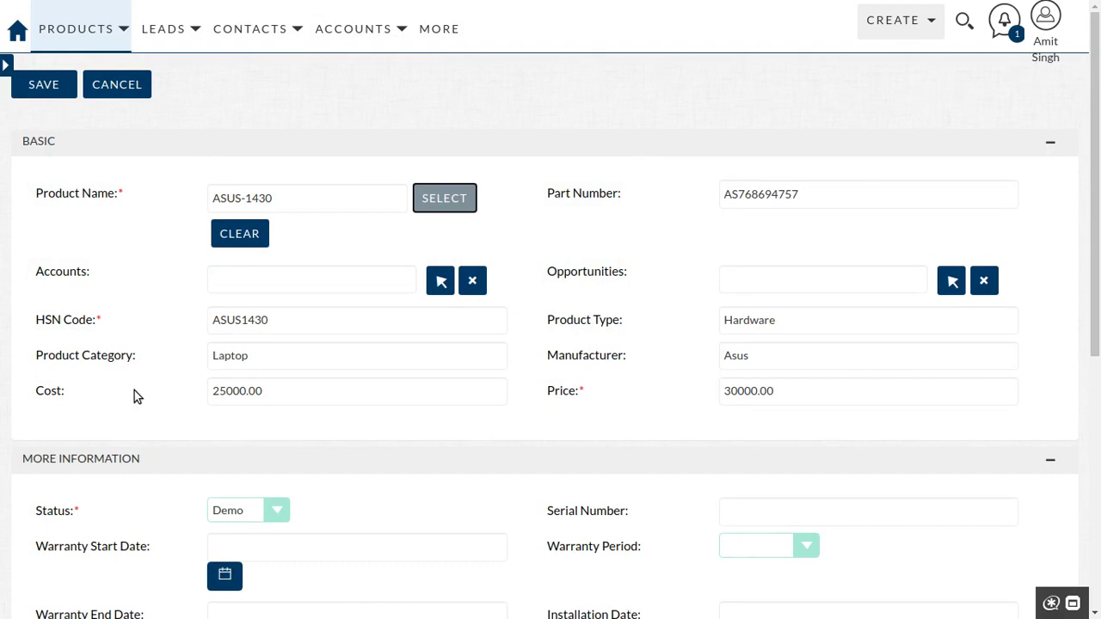
# Step: Examine the new product's catalog-filled fields, including part number, HSN code, category, cost and price, and its further information
pyautogui.press('Tab')
pyautogui.press('Tab')
pyautogui.click(651, 214)
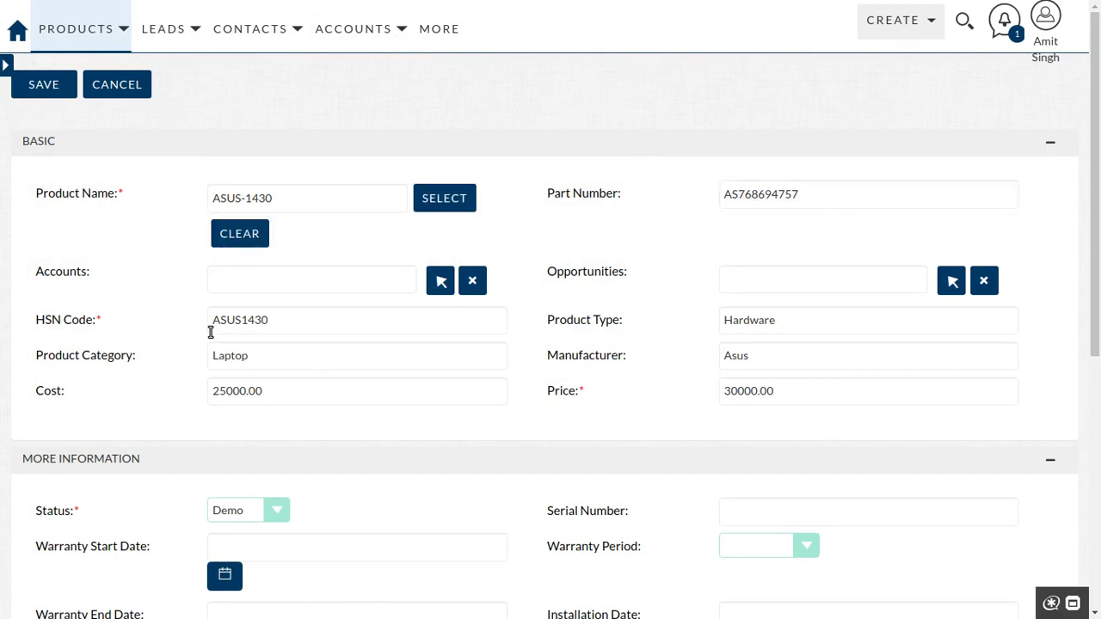
pyautogui.scroll(-1, 259, 356)
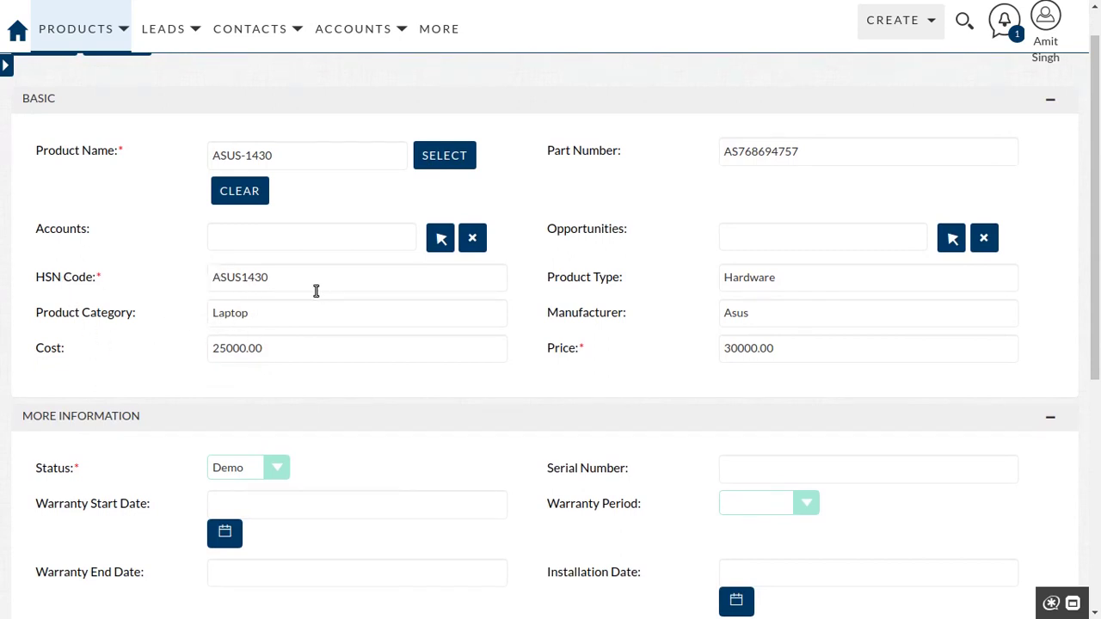
pyautogui.scroll(-1, 719, 319)
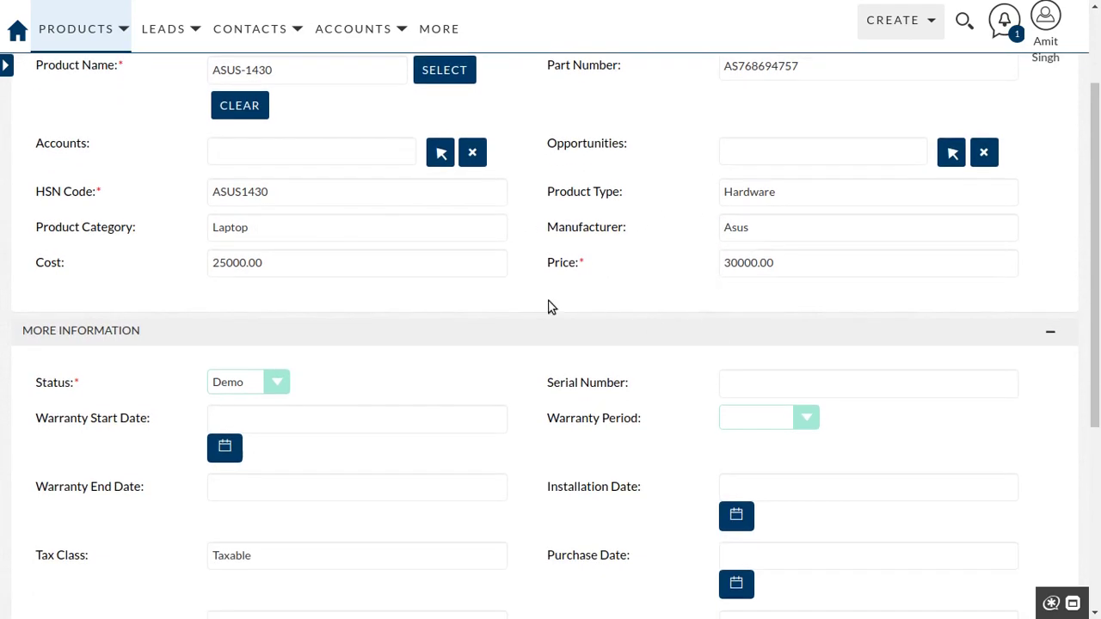
pyautogui.click(242, 262)
pyautogui.click(745, 263)
pyautogui.moveTo(801, 264); pyautogui.dragTo(607, 269)
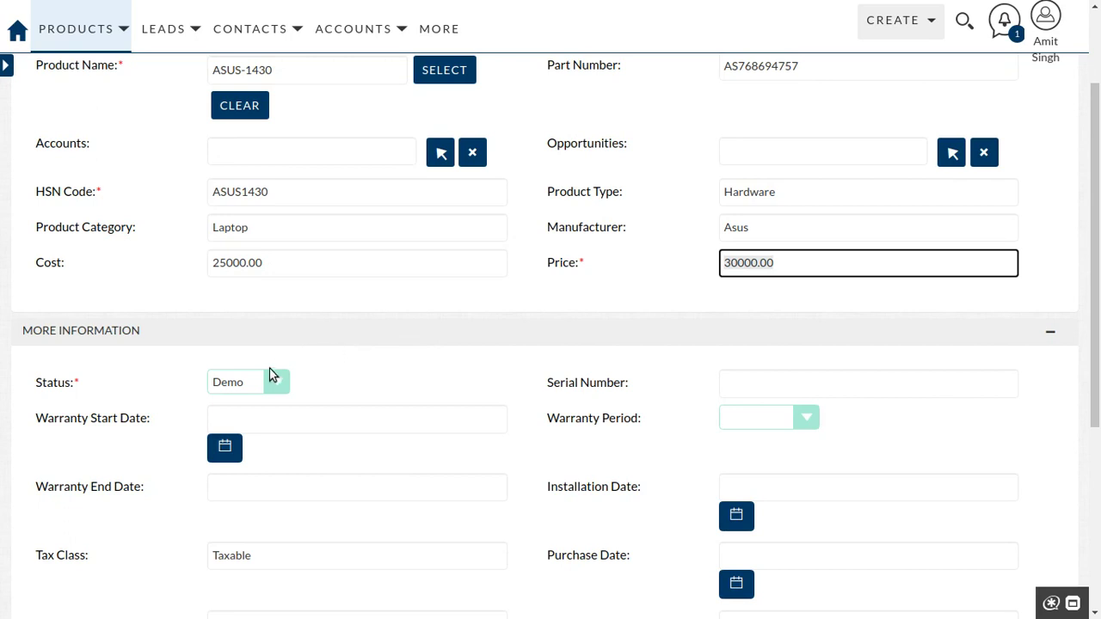
pyautogui.scroll(-3, 404, 315)
pyautogui.doubleClick(239, 300)
pyautogui.click(615, 455)
pyautogui.moveTo(727, 447); pyautogui.dragTo(924, 444)
pyautogui.scroll(2, 923, 445)
pyautogui.scroll(2, 923, 444)
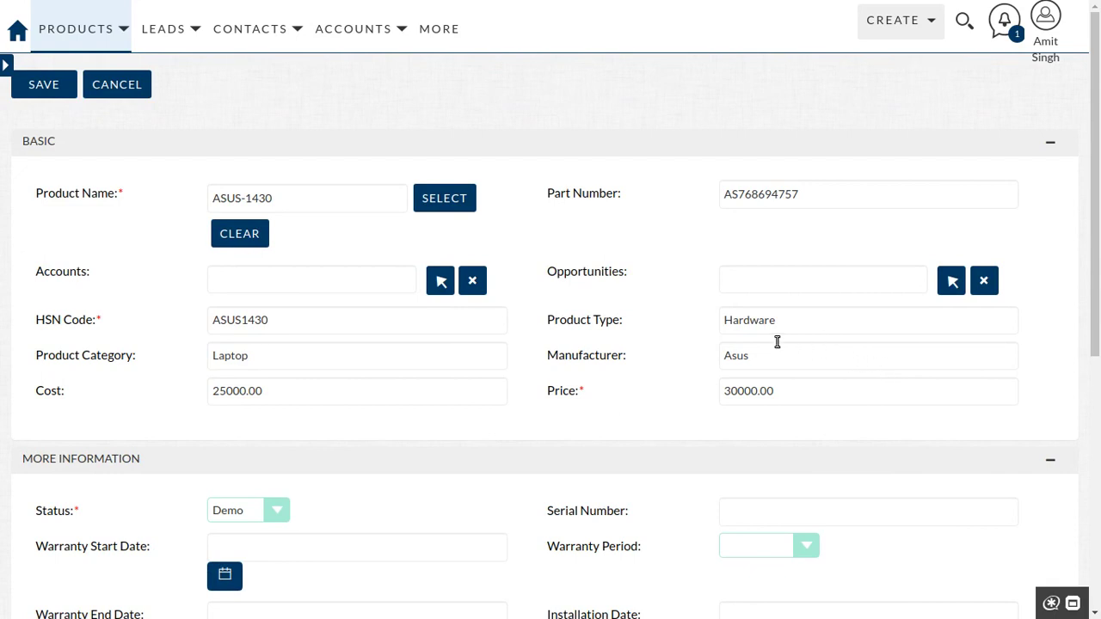
# Step: Leave the product record without saving it, open the Product Catalog list and look through its entries
pyautogui.moveTo(457, 28)
pyautogui.scroll(-3, 469, 131)
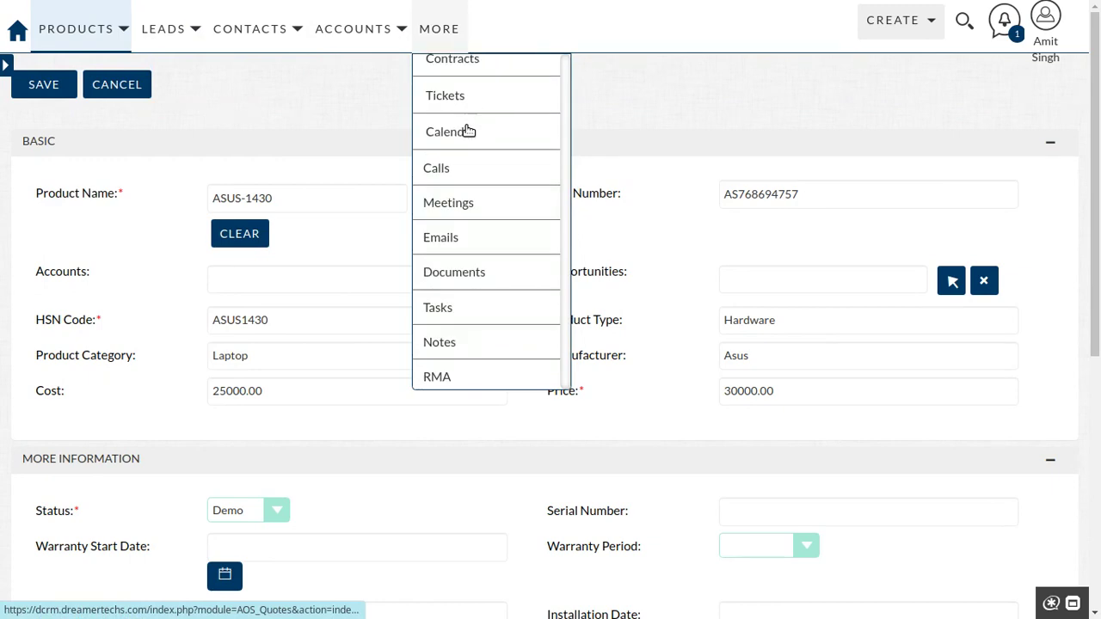
pyautogui.scroll(-3, 469, 130)
pyautogui.click(485, 272)
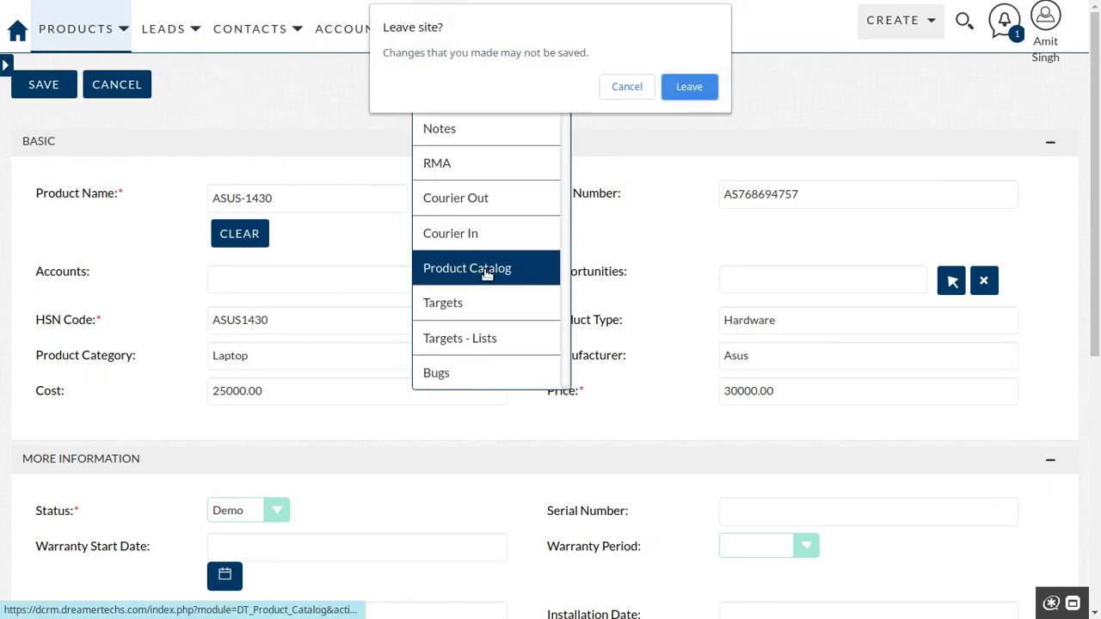
pyautogui.click(689, 86)
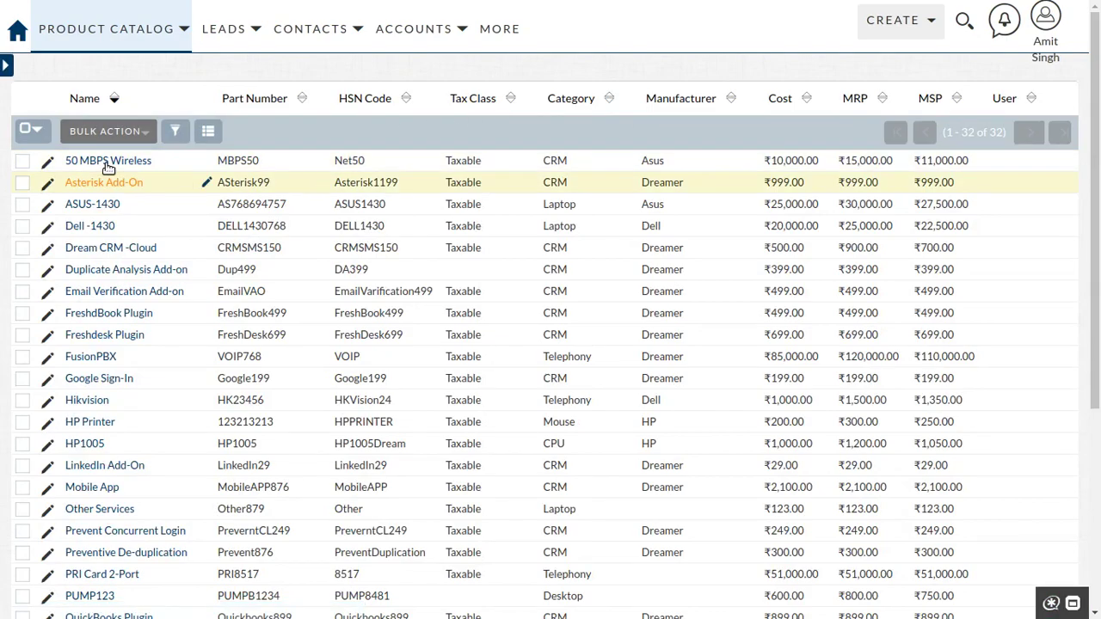
pyautogui.scroll(-3, 246, 168)
pyautogui.scroll(3, 246, 176)
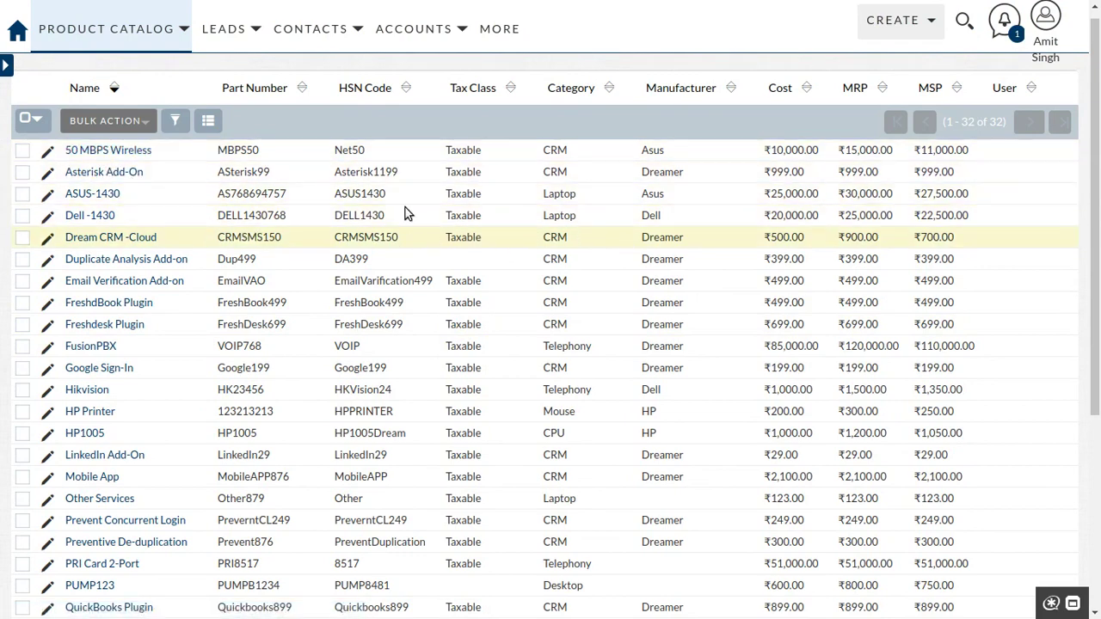
# Step: Open the Product Catalog import page, view the import file chooser and close it without picking a file
pyautogui.moveTo(142, 29)
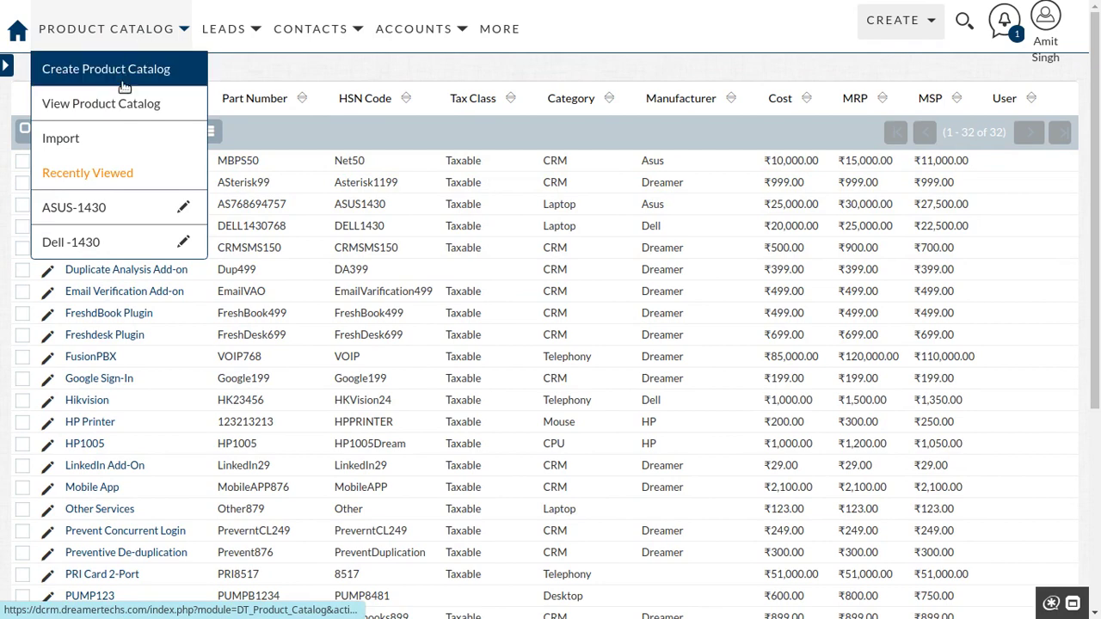
pyautogui.click(102, 141)
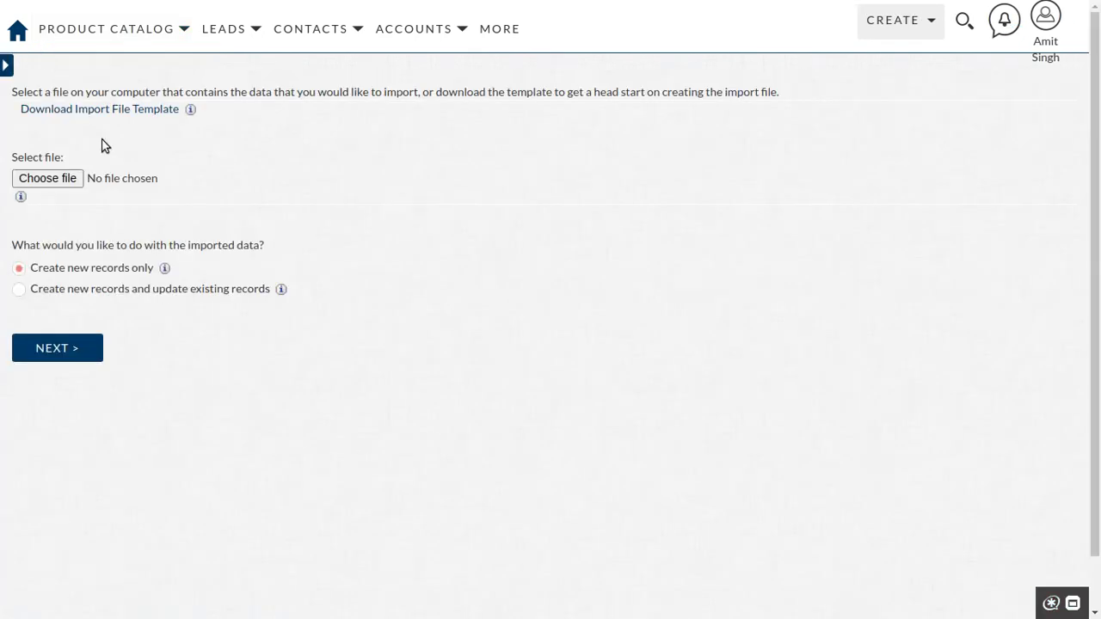
pyautogui.click(49, 179)
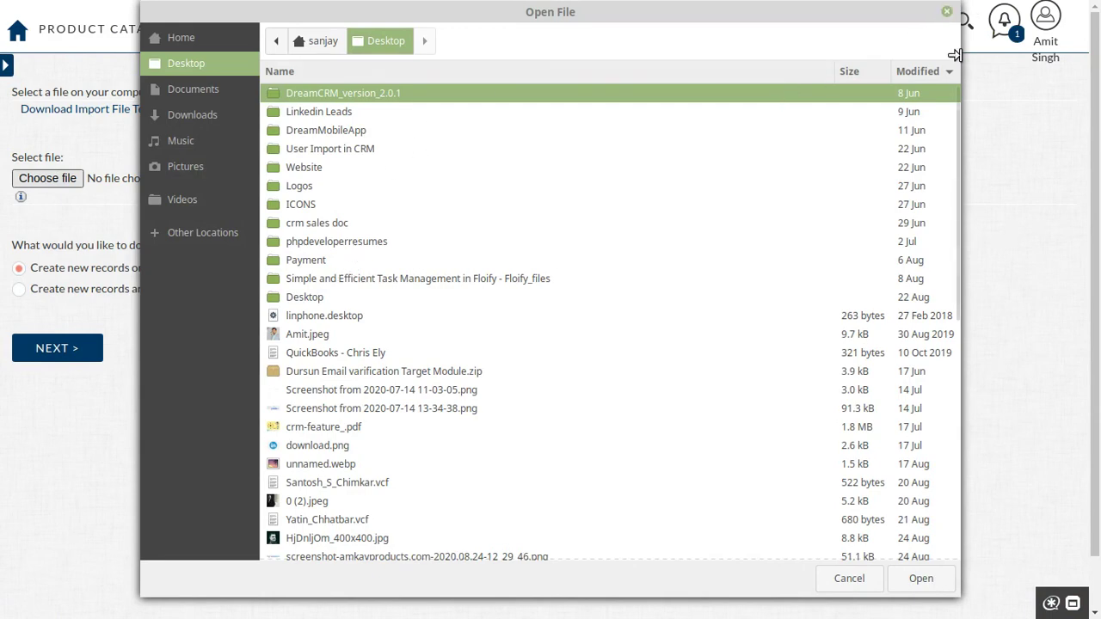
pyautogui.click(946, 11)
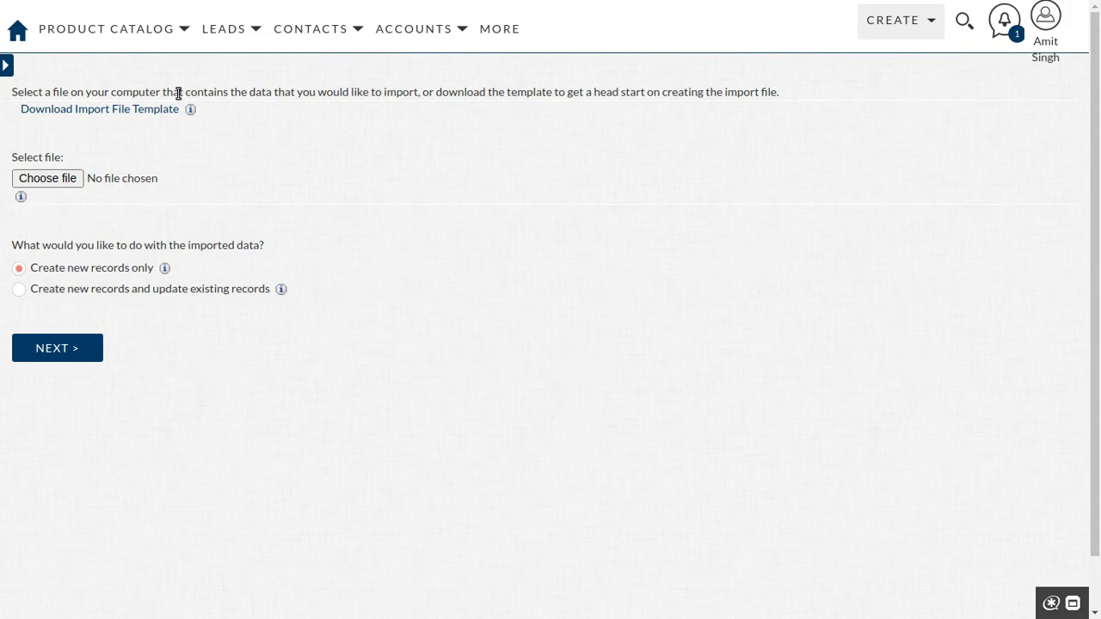
# Step: Switch to the CRM Presentation window to show the closing thank-you slide
pyautogui.hotkey('alt', 'Tab')
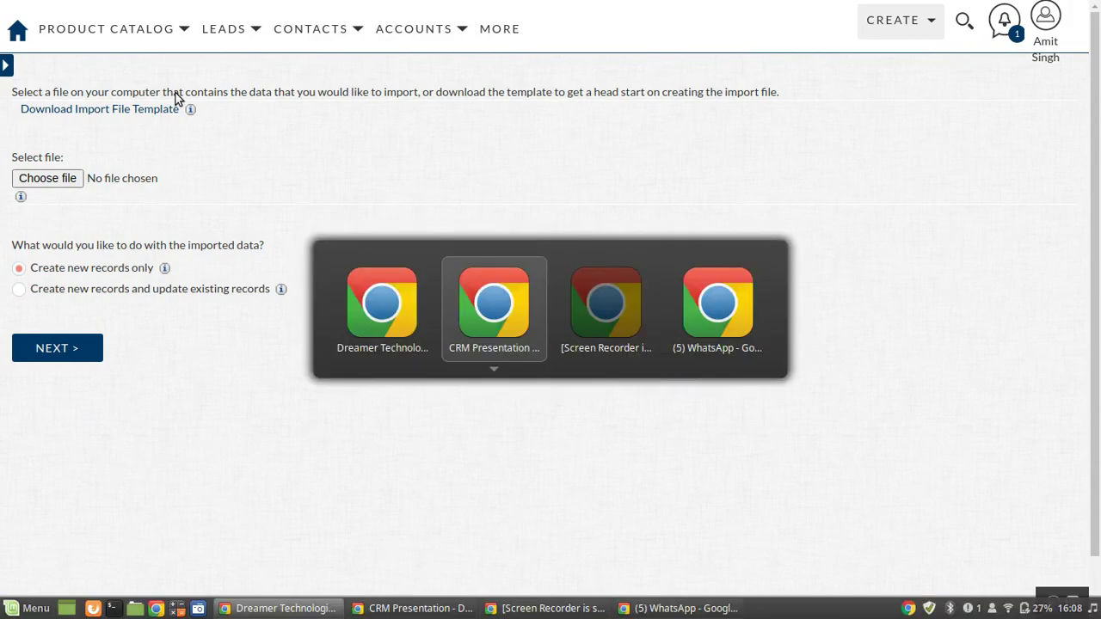
pyautogui.press('Right')
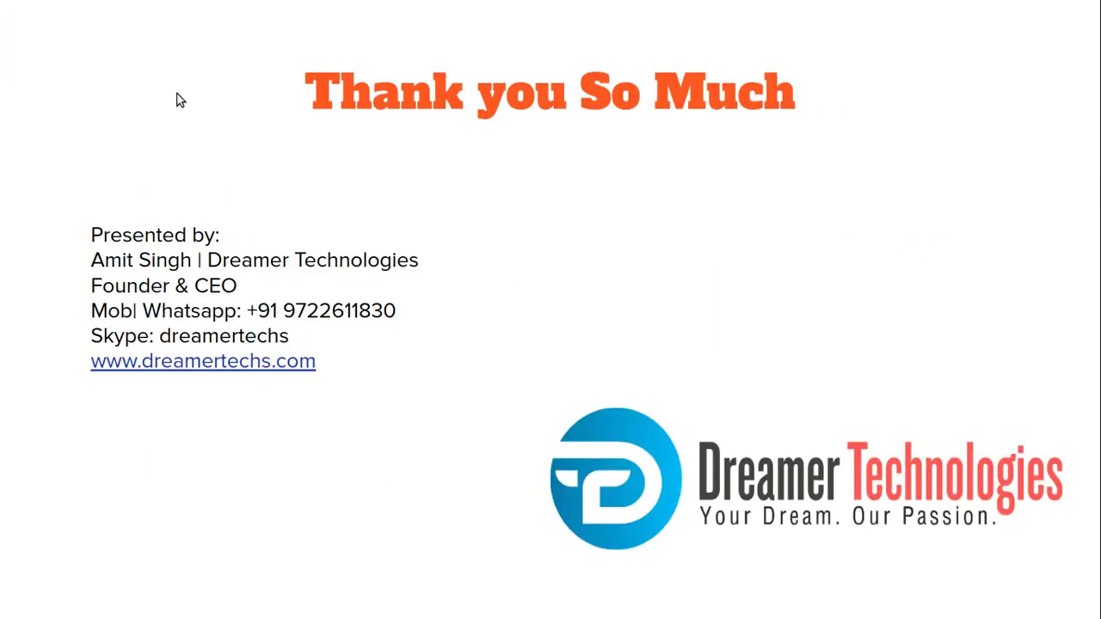